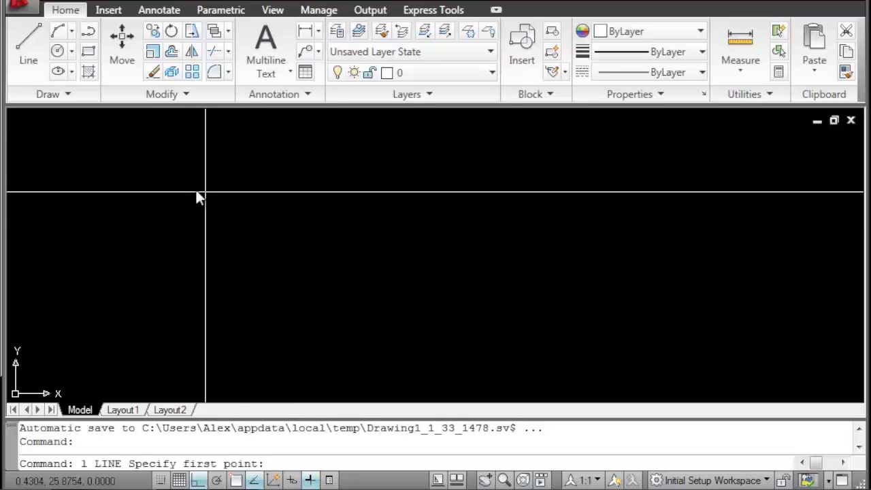
Draw a horizontal rectangular outline from four separate lines, running the last one up past the top line
left_click(139, 185)
left_click(281, 191)
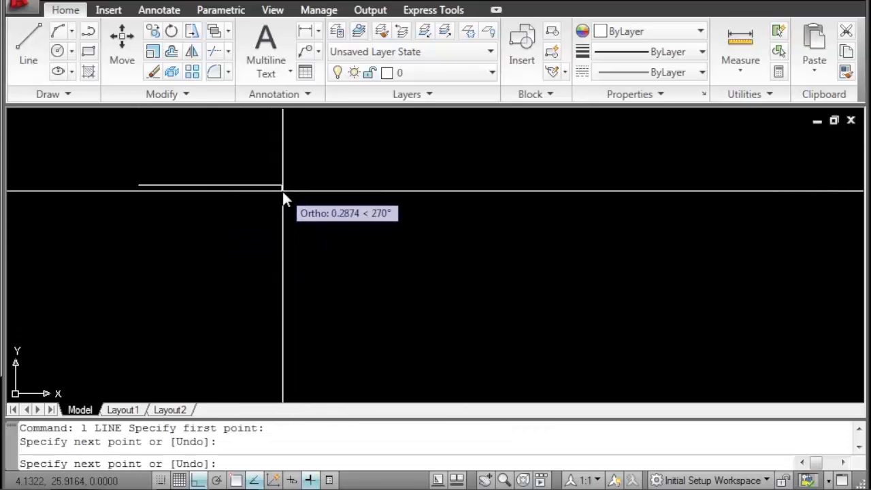
left_click(278, 255)
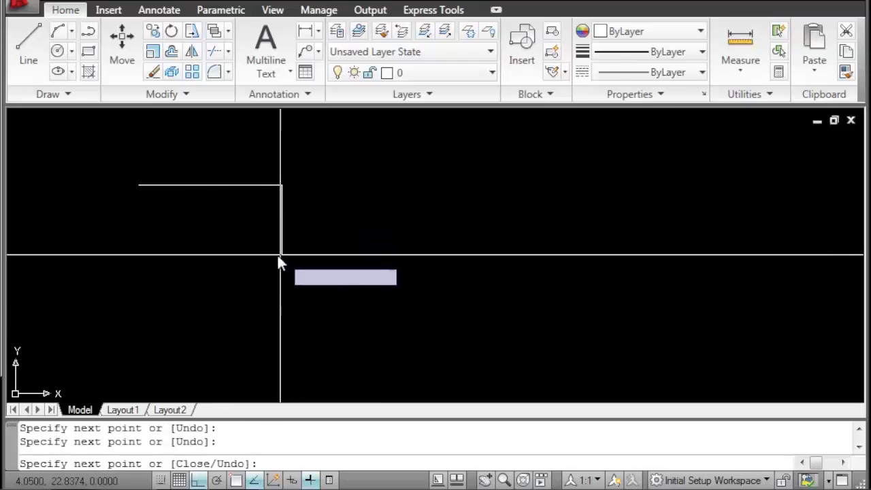
left_click(141, 254)
left_click(162, 162)
key("Escape")
Trim the overlapping line ends at the outline's upper-left corner, using all objects as cutting edges
scroll(156, 208, "up", 3)
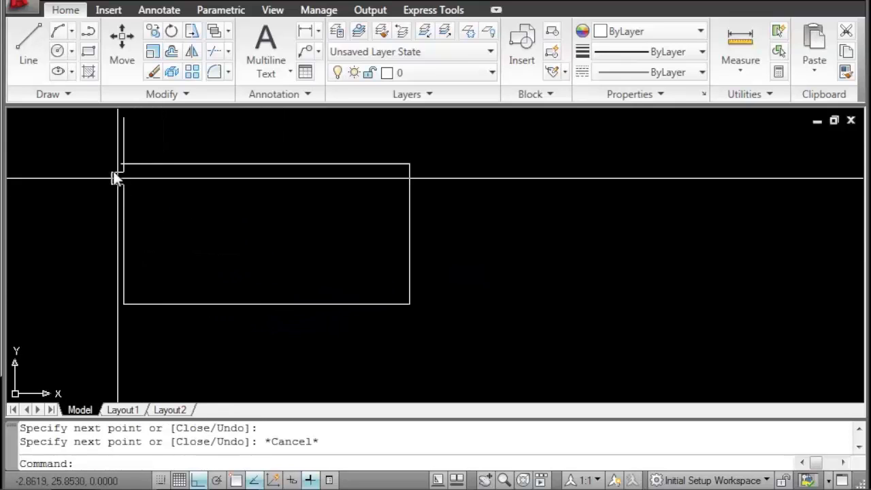
scroll(115, 176, "up", 3)
type("tr")
key("Return")
key("Return")
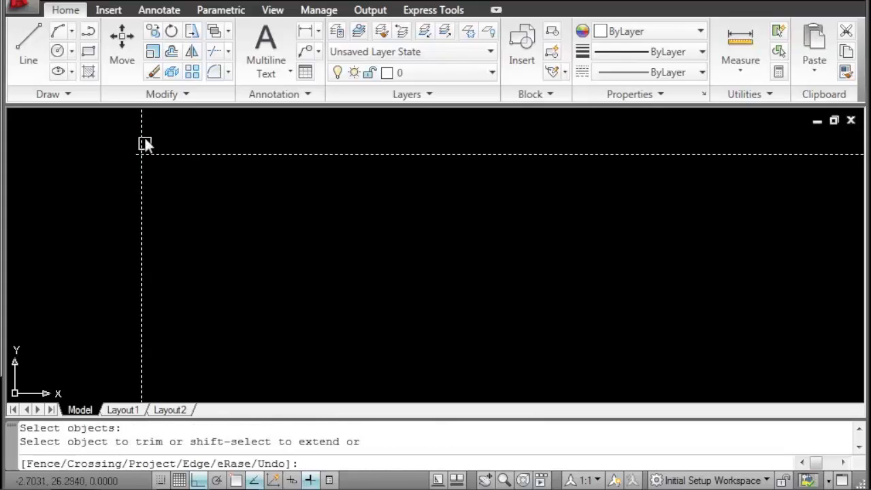
left_click(134, 151)
left_click(133, 153)
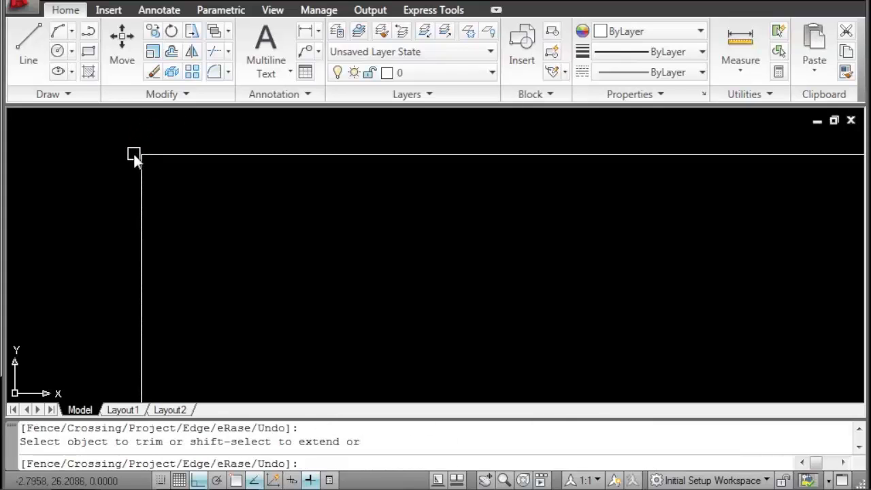
key("Escape")
Select the outline's four sides to check whether they are separate objects, and clear the selection
scroll(148, 159, "down", 5)
left_click(149, 160)
left_click_drag(175, 190, 113, 221)
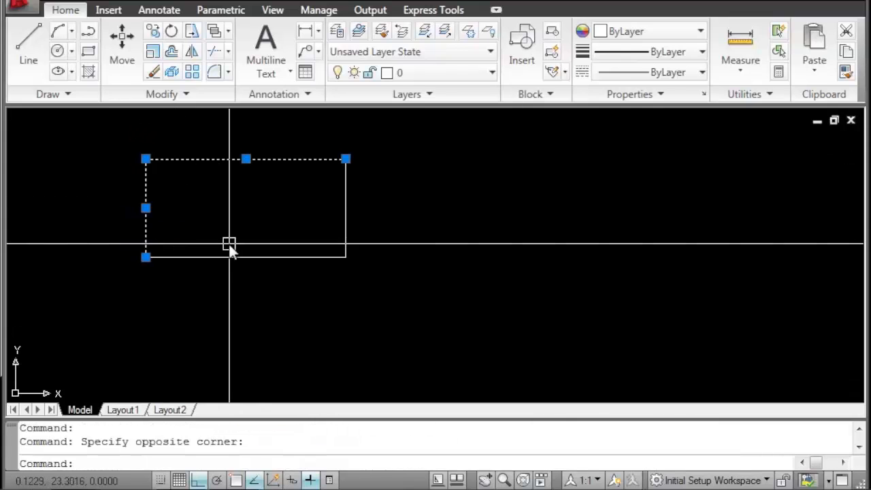
left_click(278, 258)
left_click(373, 212)
left_click(295, 220)
key("Escape")
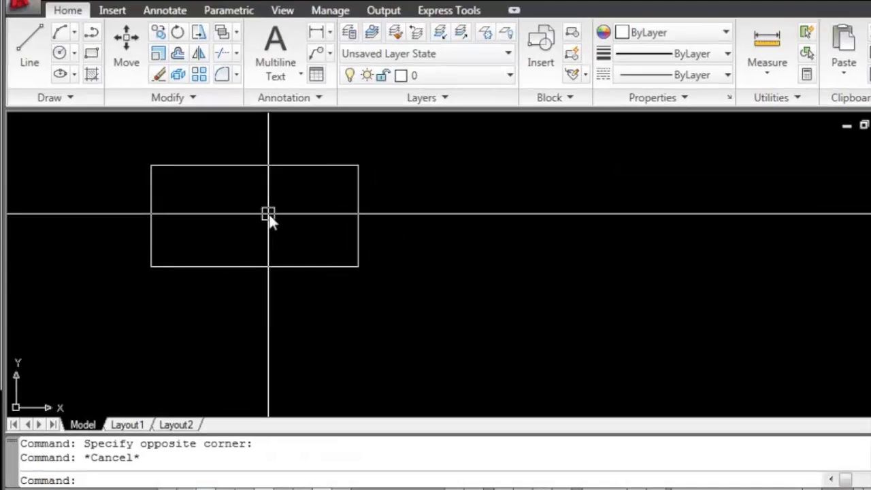
Draw a second rectangle to the right of the line outline with the Rectangle tool, from upper-left to lower-right corner
scroll(259, 206, "down", 3)
middle_click_drag(260, 205, 253, 177)
middle_click_drag(298, 211, 305, 205)
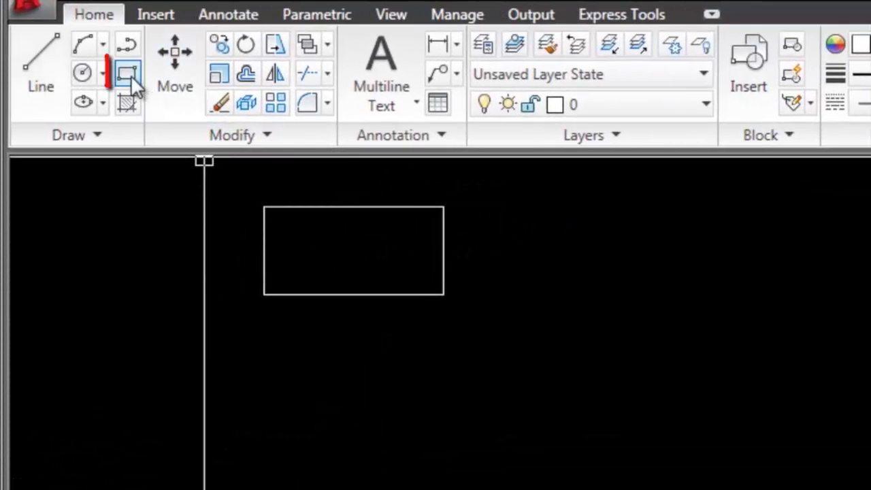
left_click(515, 232)
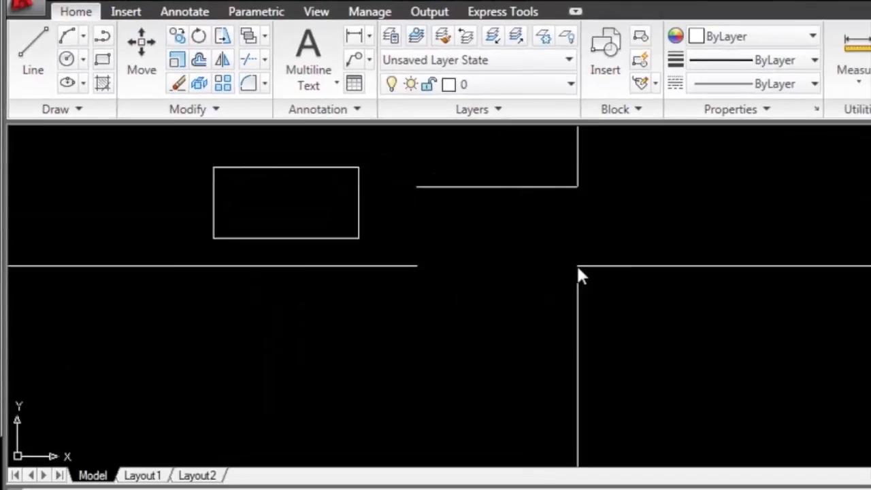
left_click(724, 332)
Select the new rectangle to check whether it is a single object, and clear the selection
scroll(652, 262, "up", 2)
left_click(449, 159)
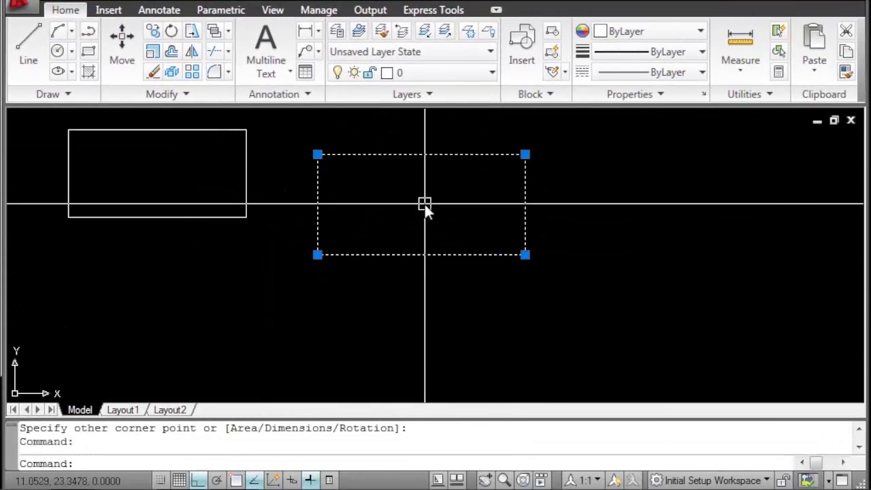
middle_click_drag(425, 204, 415, 235)
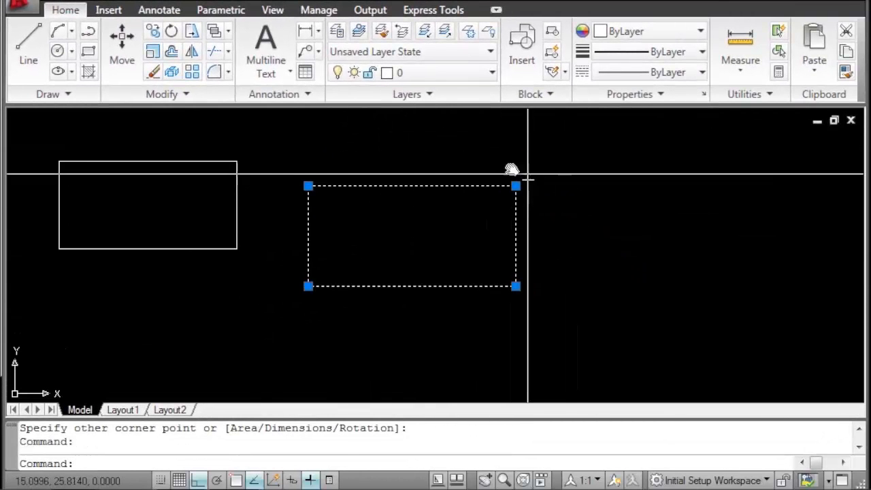
middle_click_drag(344, 202, 390, 203)
key("Escape")
Erase both the line outline and the rectangle with one crossing selection
left_click(416, 131)
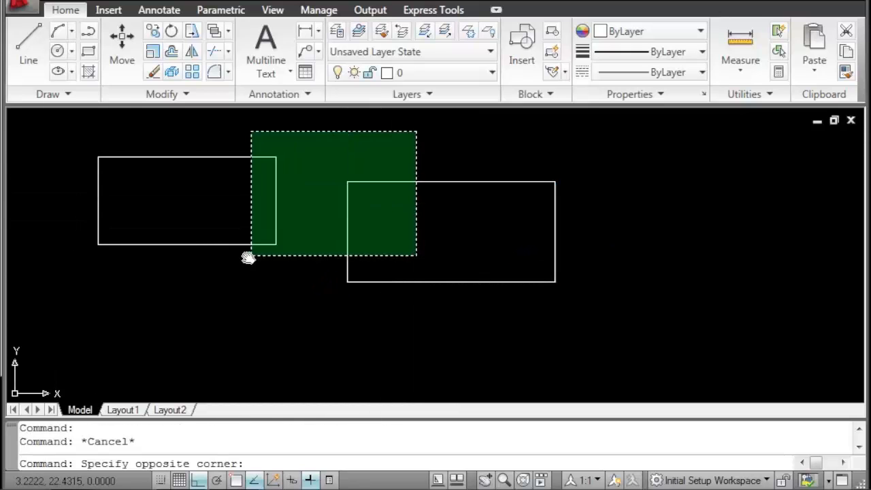
left_click(102, 317)
type("e")
key("Return")
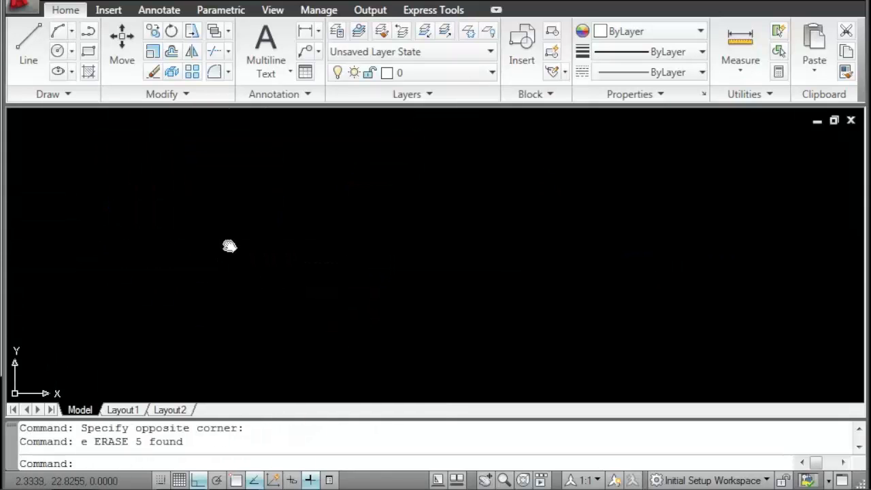
Draw a freehand rectangle by picking its lower-left corner and the opposite upper-right corner
left_click(88, 52)
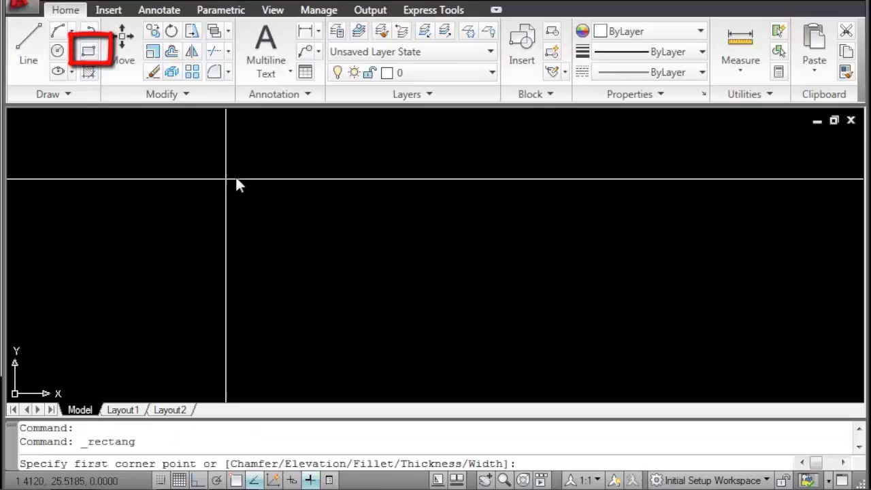
left_click(150, 309)
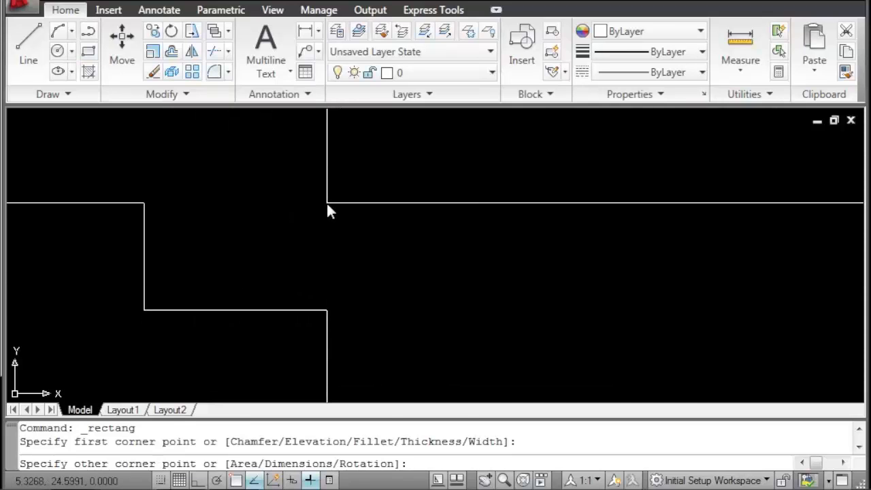
left_click(327, 202)
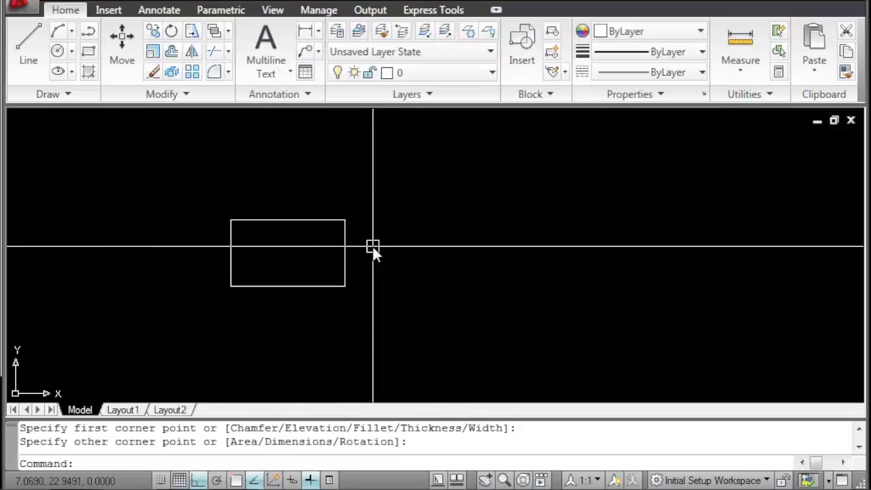
Draw a larger second rectangle to the right of the first with the RECTANG command
middle_click_drag(316, 264, 270, 263)
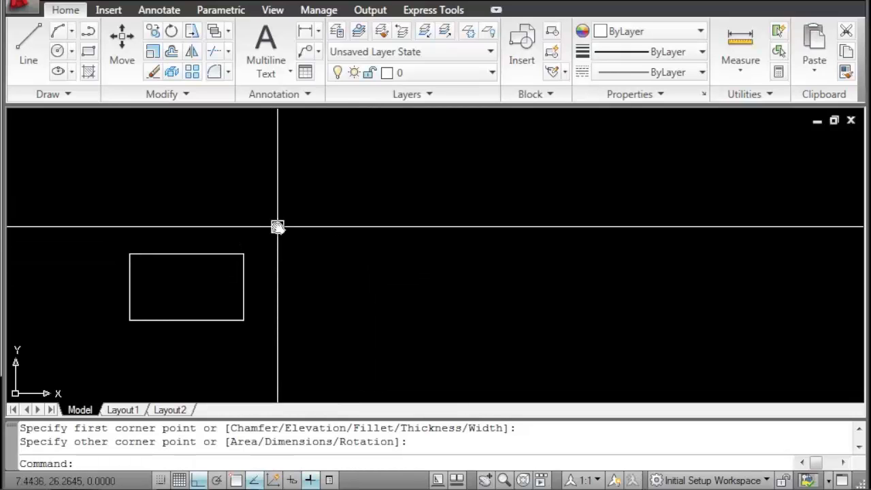
type("re")
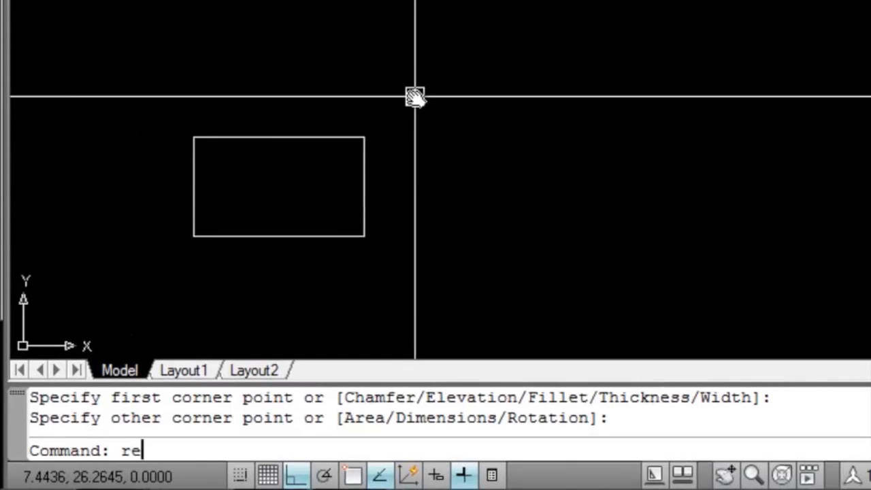
type("c")
key("Return")
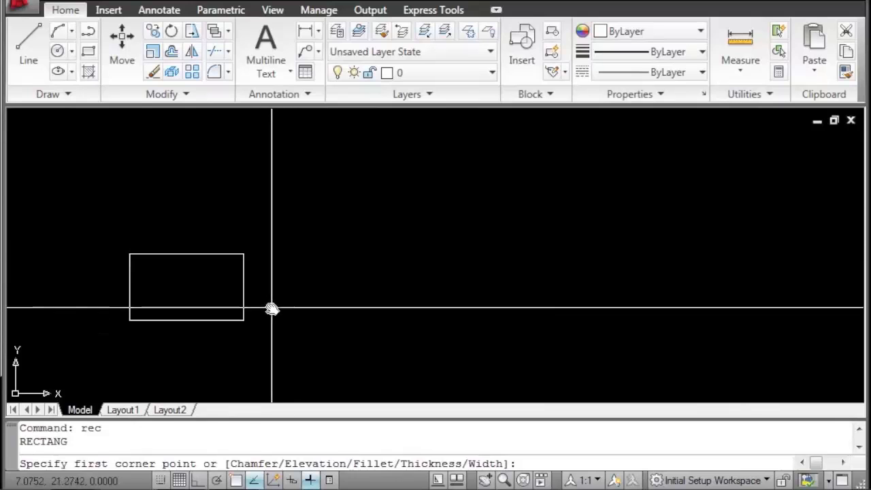
left_click(296, 293)
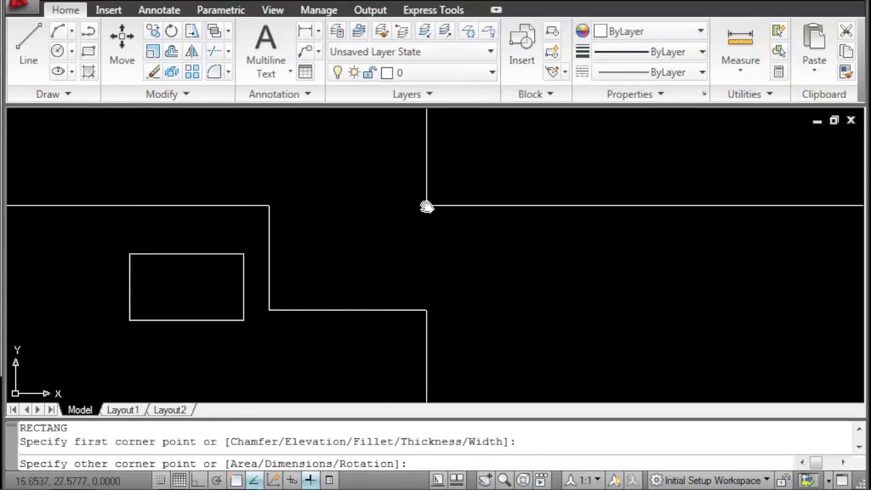
left_click(429, 198)
Draw a tall, narrow rectangle above the first rectangle
mouse_move(313, 267)
middle_mouse_down()
mouse_move(401, 209)
mouse_move(370, 230)
mouse_move(383, 239)
mouse_move(426, 224)
middle_mouse_up()
scroll(371, 228, "up", 2)
left_click(439, 202)
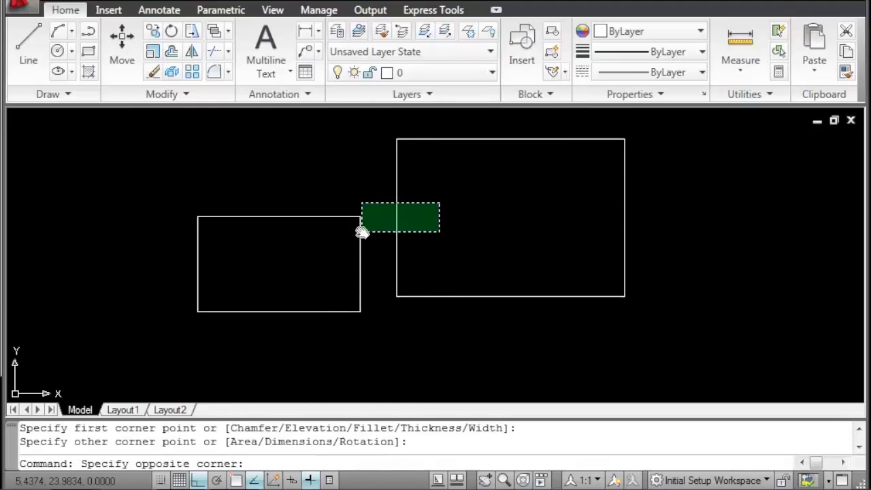
left_click(427, 221)
type("rec")
key("Return")
middle_click_drag(335, 194, 329, 302)
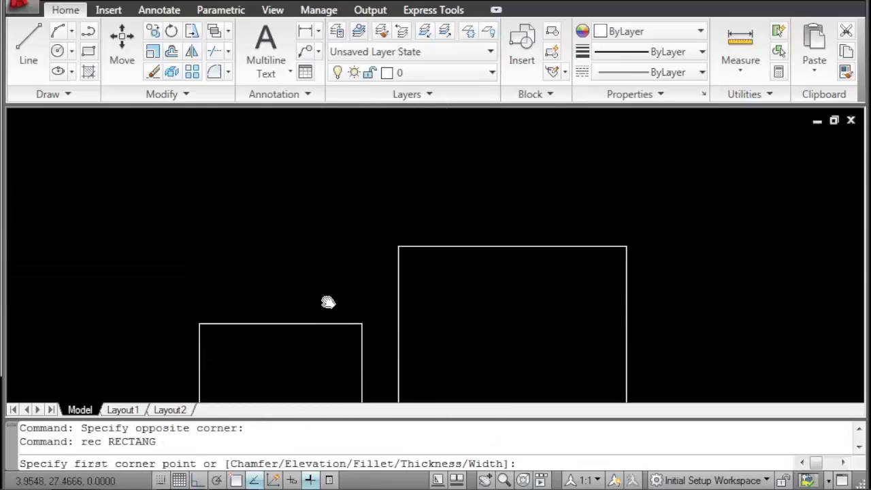
left_click(272, 283)
left_click(309, 122)
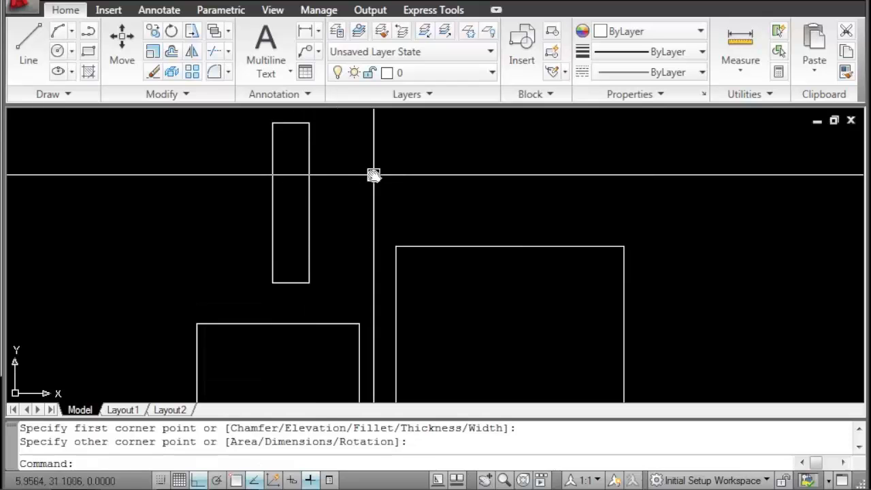
Draw a wide, low rectangle to the right of the tall one, above the large rectangle
key("Return")
left_click(363, 157)
left_click(556, 202)
Erase all four rectangles with one crossing selection
scroll(513, 279, "down", 2)
middle_click_drag(513, 278, 416, 226)
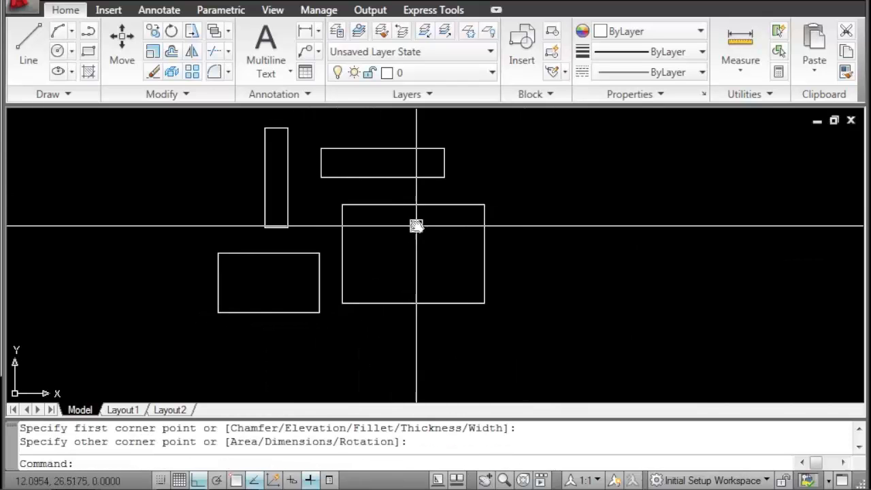
left_click(521, 146)
left_click(200, 313)
type("e")
key("Return")
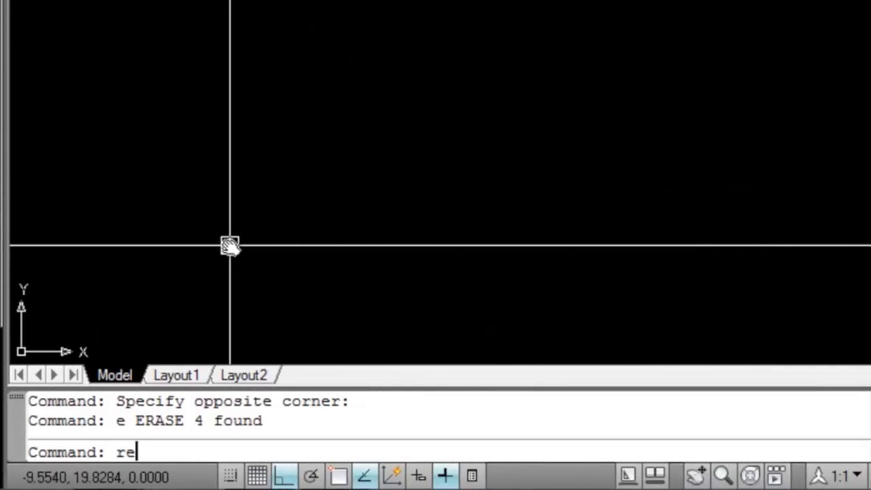
Draw a rectangle 5 units wide and 2 units high by giving its opposite corner as @5,2
type("rec")
key("Return")
left_click(111, 298)
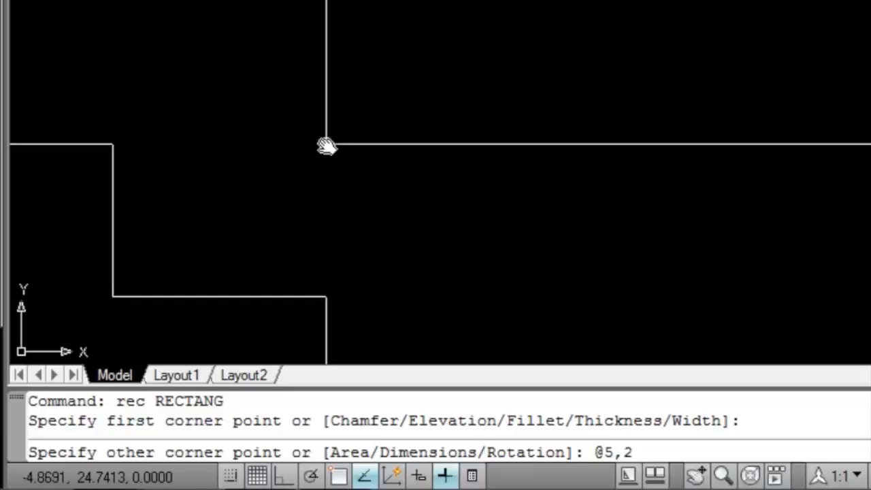
key("Return")
key("Escape")
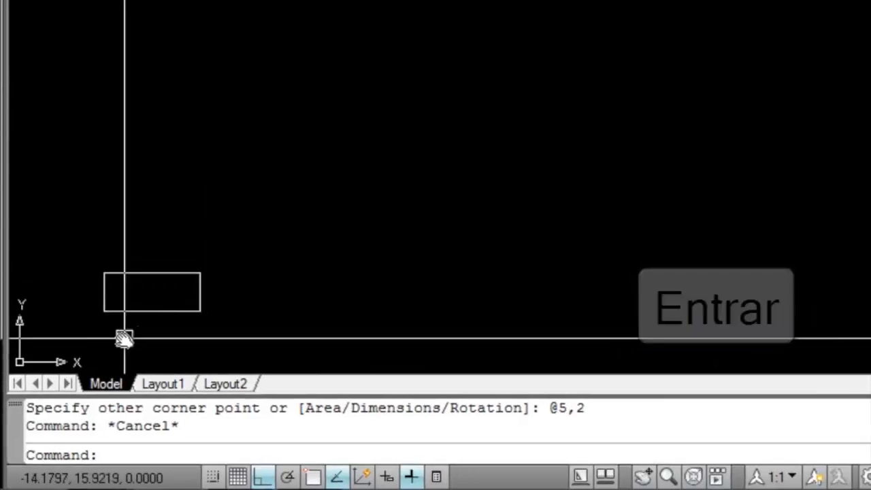
scroll(125, 339, "up", 6)
middle_click_drag(68, 272, 303, 273)
scroll(301, 269, "up", 4)
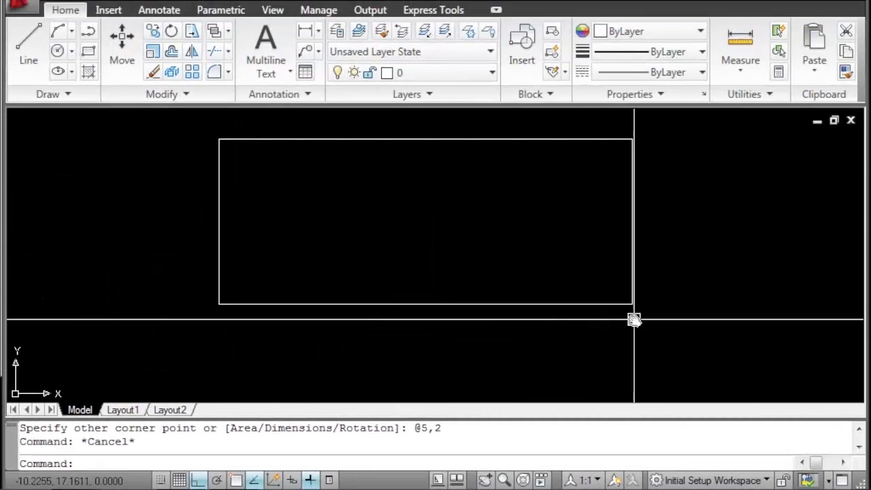
Start another rectangle above the existing one with the Chamfer option and set both chamfer distances to 0.5
scroll(205, 220, "down", 4)
middle_click_drag(208, 224, 184, 289)
key("Return")
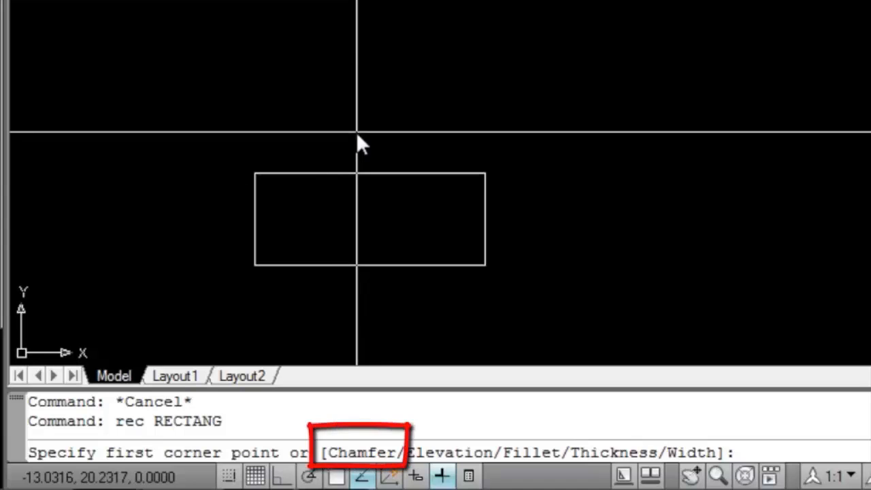
key("c")
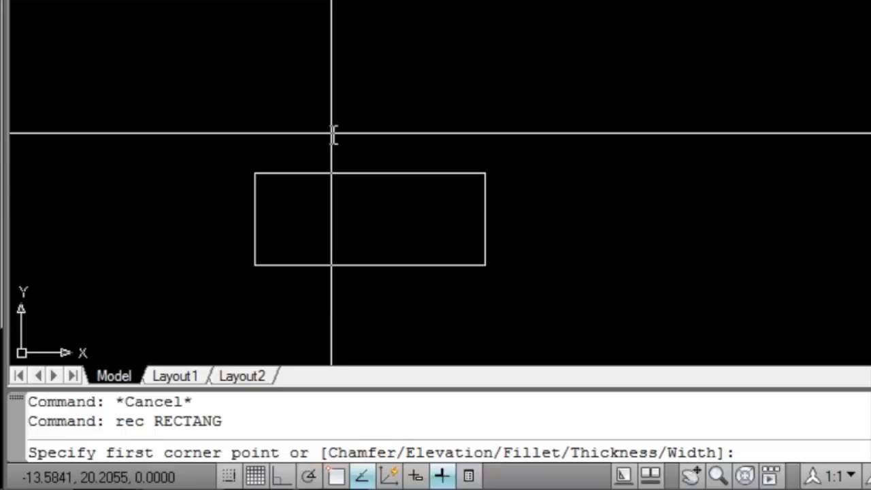
type("c")
key("Return")
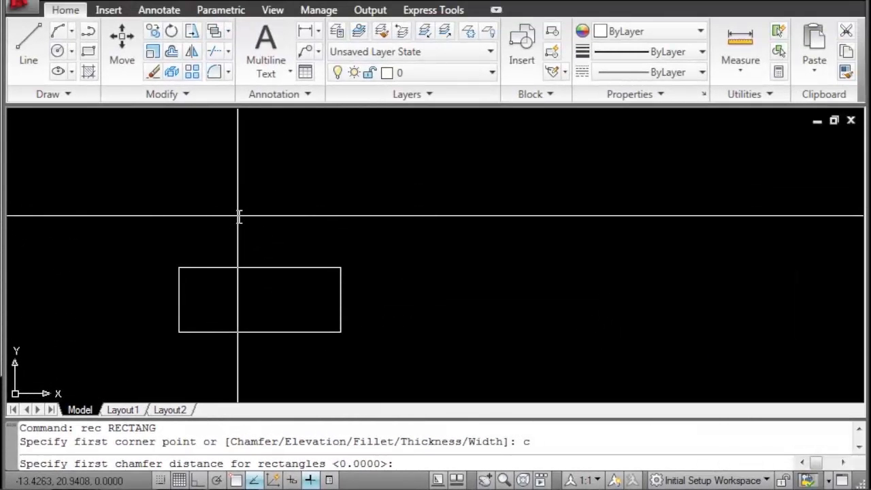
scroll(185, 282, "up", 3)
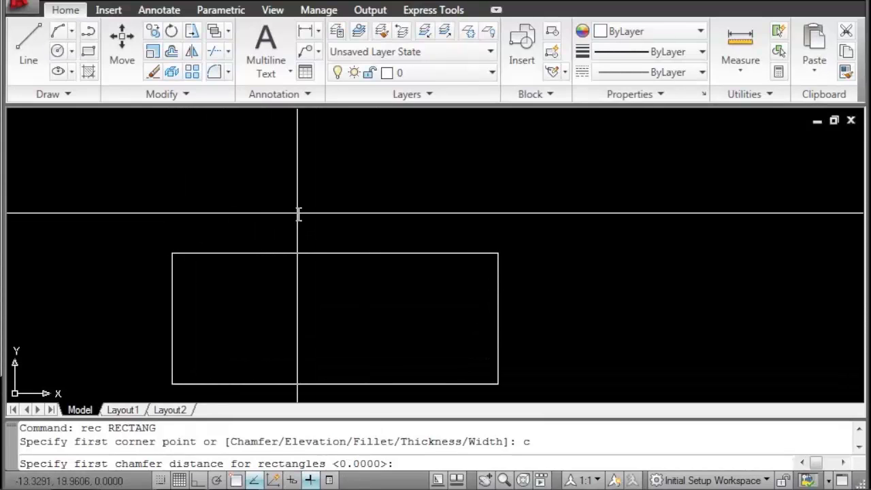
middle_click_drag(298, 210, 297, 195)
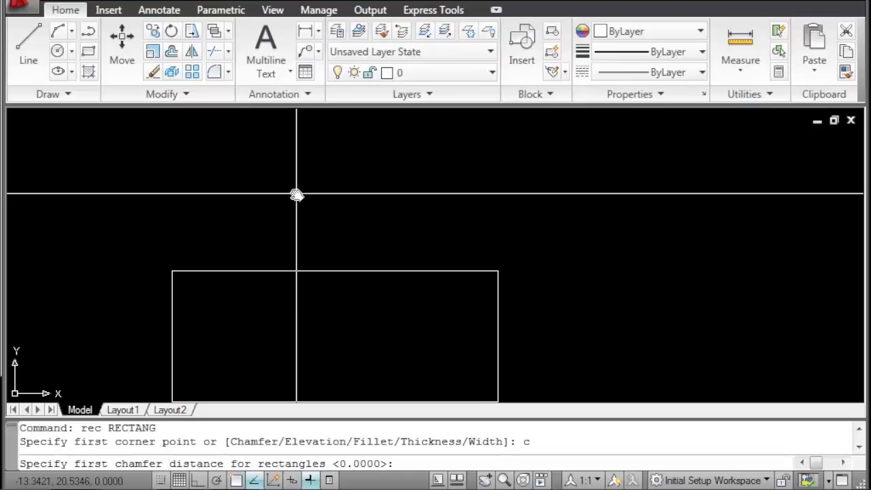
key("Return")
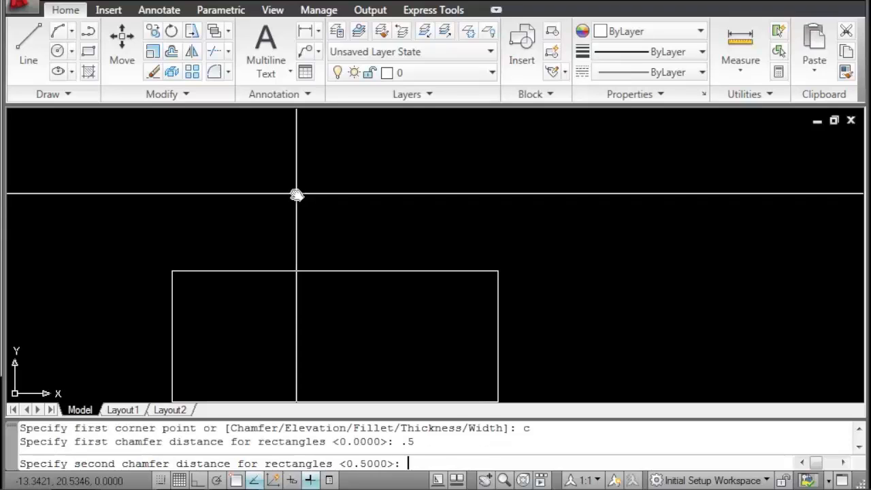
key("Return")
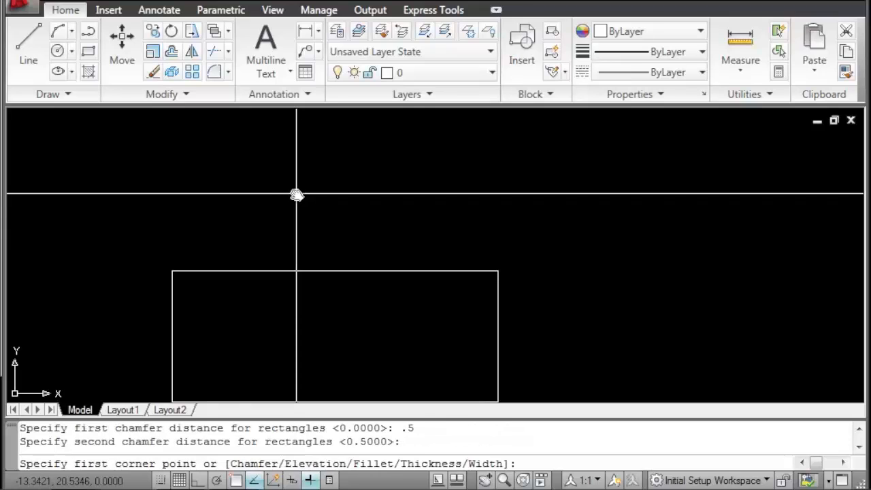
Draw a chamfered rectangle above the 5 by 2 rectangle by picking two opposite corners
left_click(218, 236)
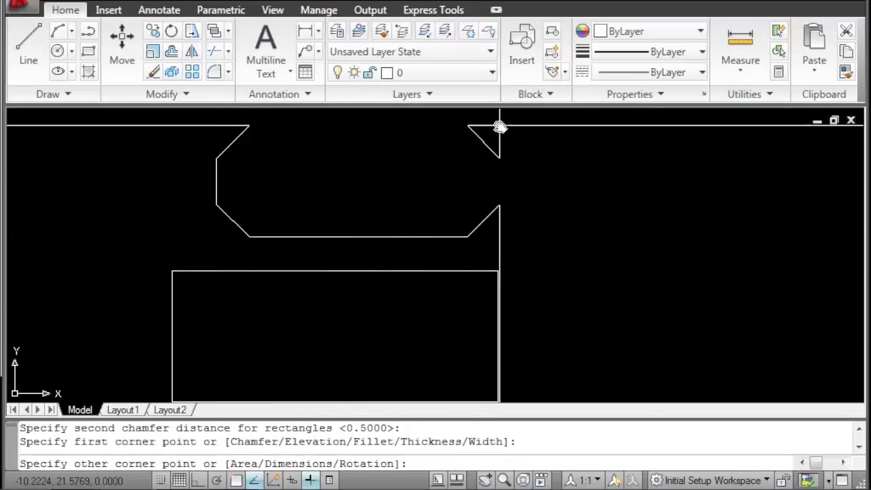
scroll(489, 178, "down", 3)
left_click(513, 171)
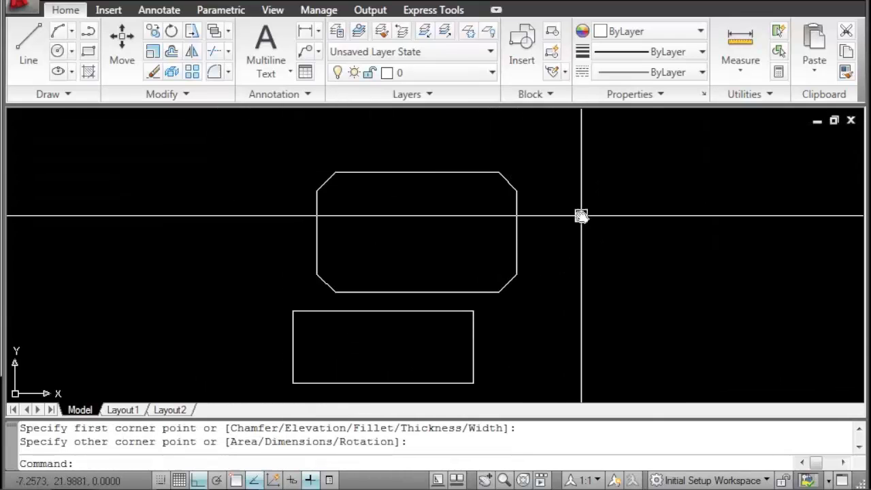
Draw a second chamfered rectangle to the right of the first one, keeping the 0.5 chamfer distances
scroll(522, 224, "up", 2)
scroll(522, 228, "up", 2)
scroll(520, 299, "down", 3)
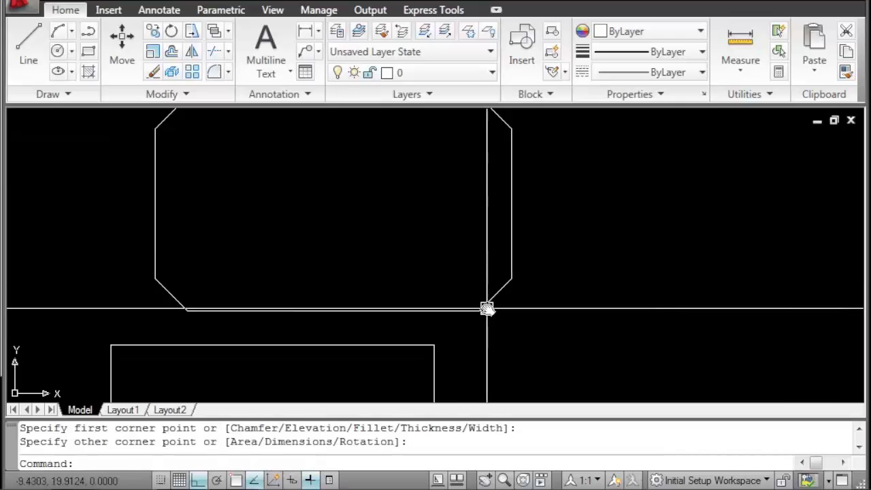
middle_click_drag(441, 281, 317, 246)
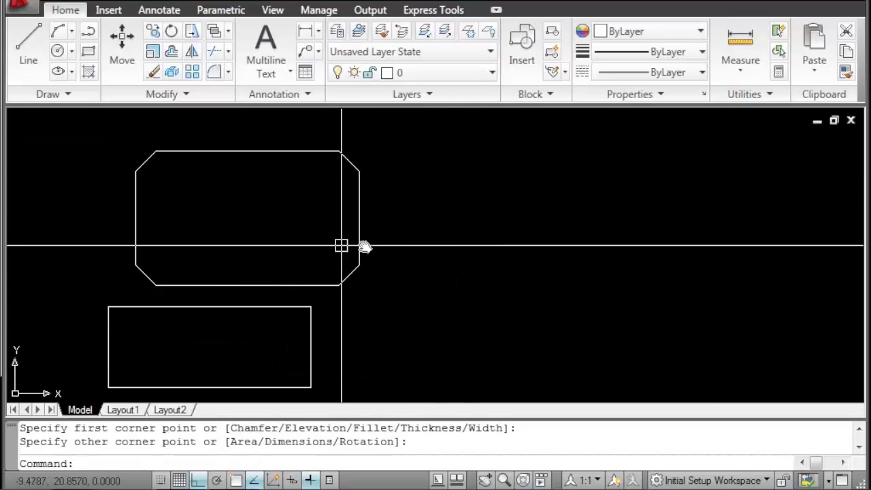
scroll(403, 251, "down", 2)
middle_click_drag(401, 249, 307, 237)
key("Return")
scroll(329, 246, "up", 2)
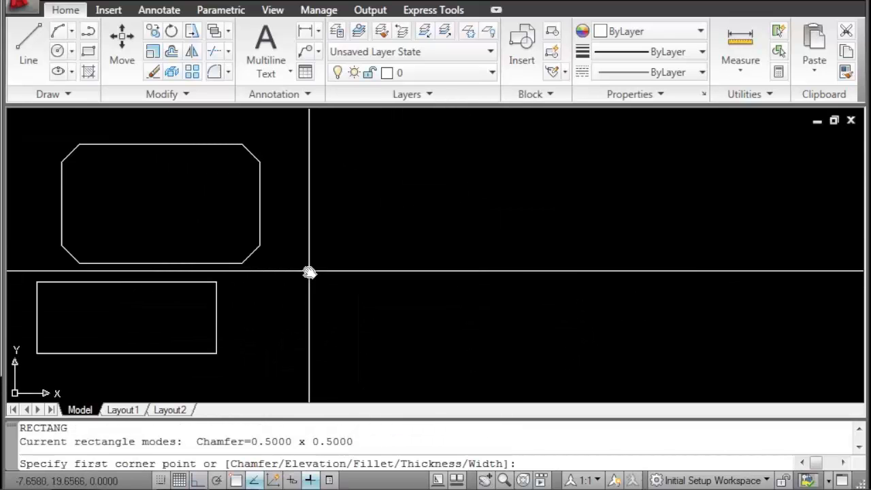
left_click(309, 270)
left_click(488, 175)
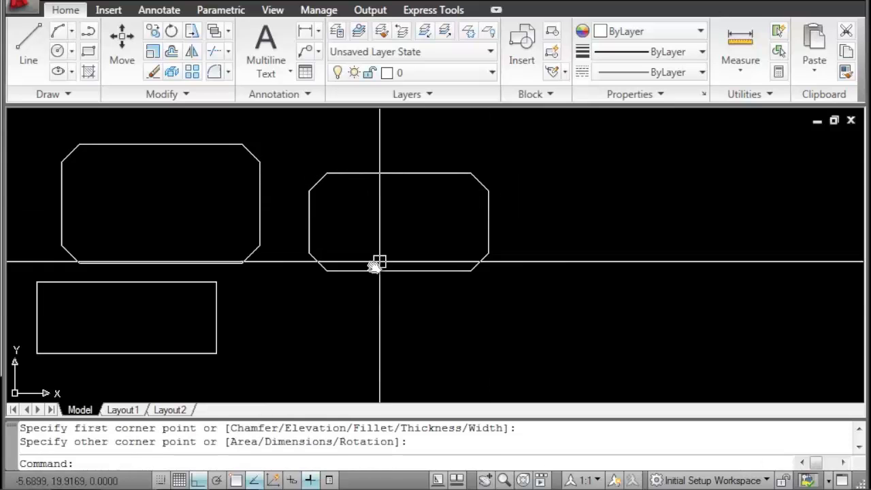
Draw a third chamfered rectangle below the second one, to the right of the plain 5 by 2 rectangle
middle_click_drag(318, 331, 311, 295)
key("Return")
left_click(284, 353)
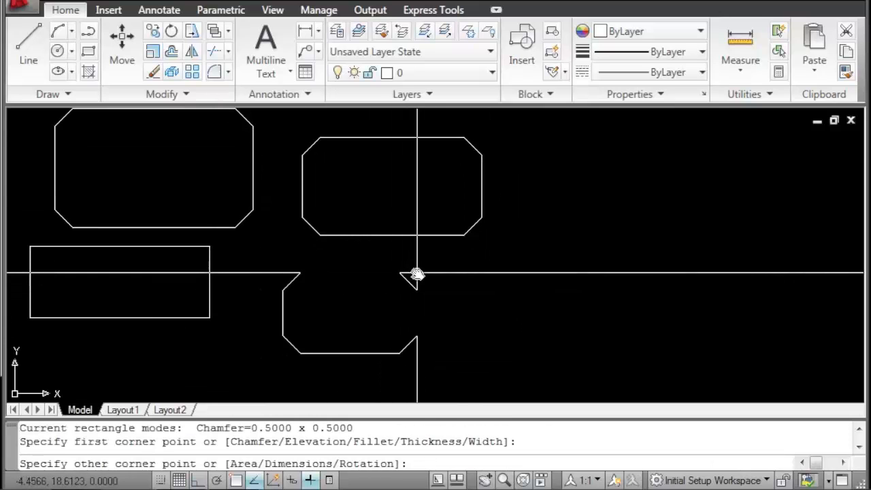
left_click(479, 272)
Start another rectangle with the Chamfer option and set both chamfer distances to 0
scroll(381, 303, "down", 2)
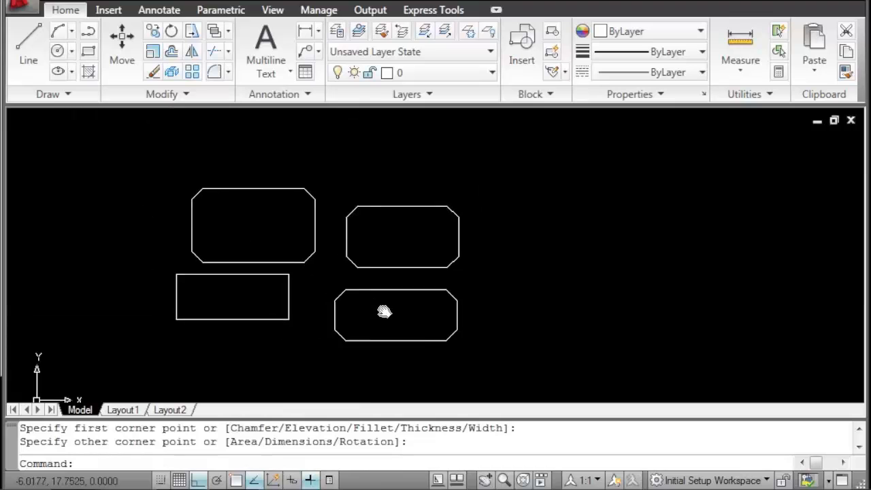
middle_click_drag(388, 307, 420, 317)
scroll(318, 180, "up", 2)
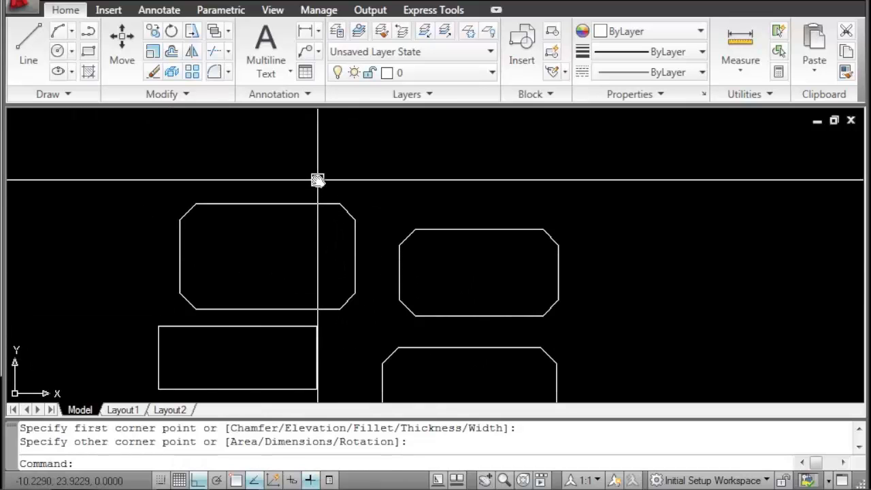
scroll(334, 284, "down", 3)
middle_click_drag(334, 284, 336, 271)
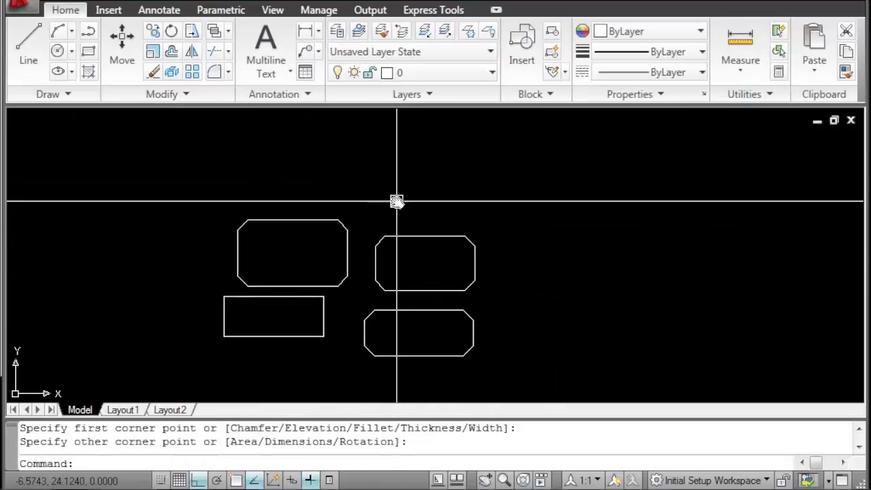
scroll(397, 199, "up", 2)
middle_click_drag(397, 198, 300, 203)
scroll(291, 215, "up", 2)
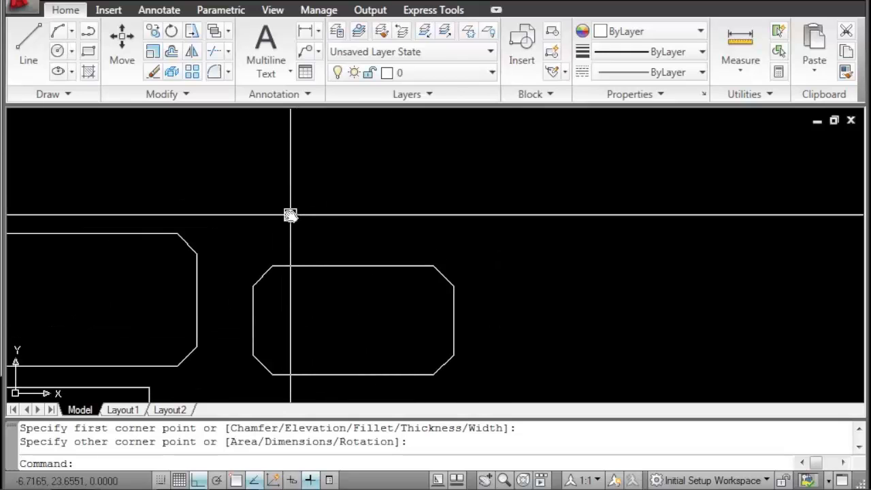
type("rec")
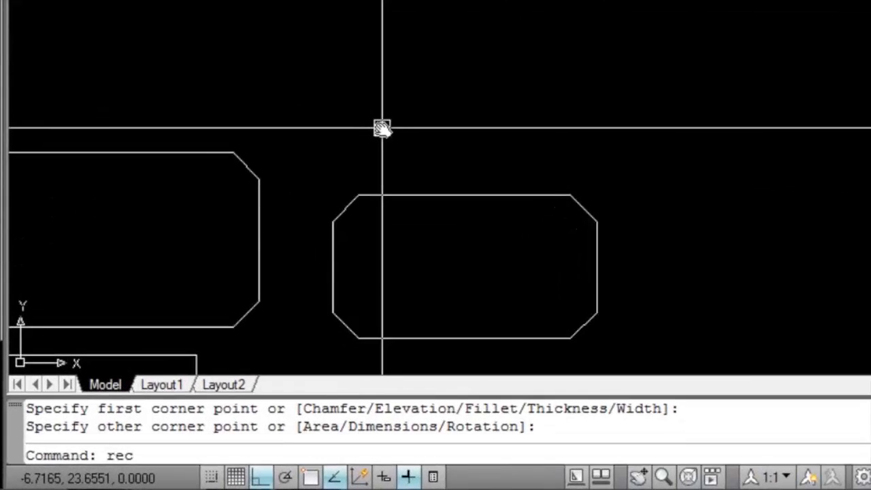
key("Return")
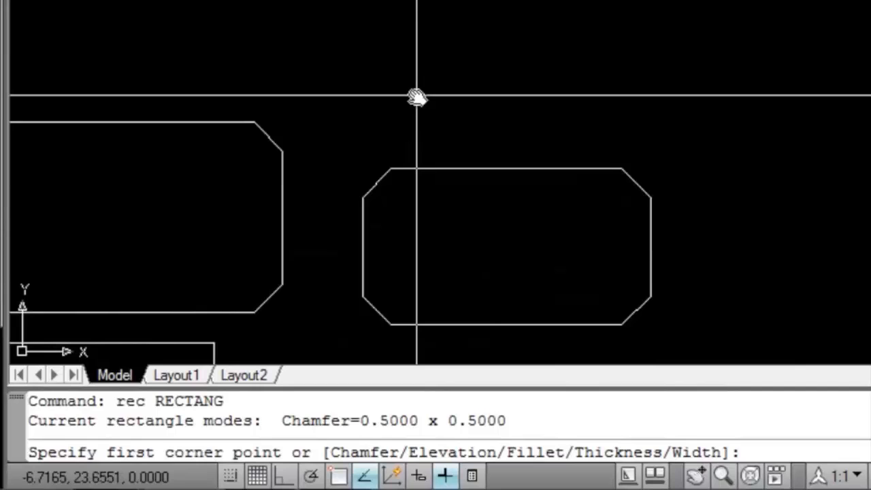
type("c")
key("Return")
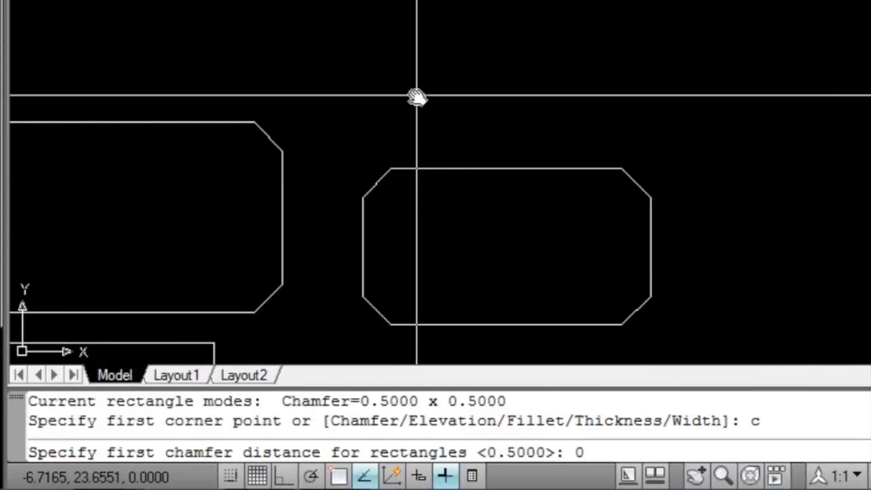
type("0")
key("Return")
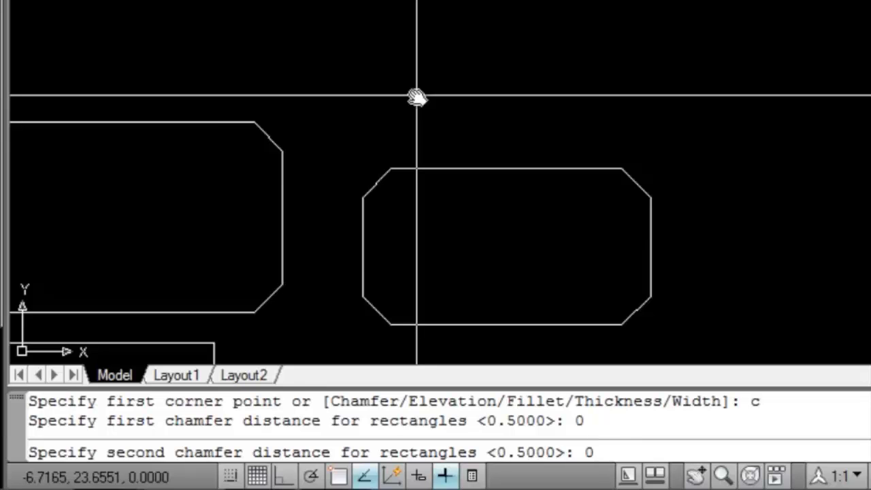
key("Return")
Draw a square-cornered rectangle above the second chamfered rectangle by picking two opposite corners
left_click(417, 95)
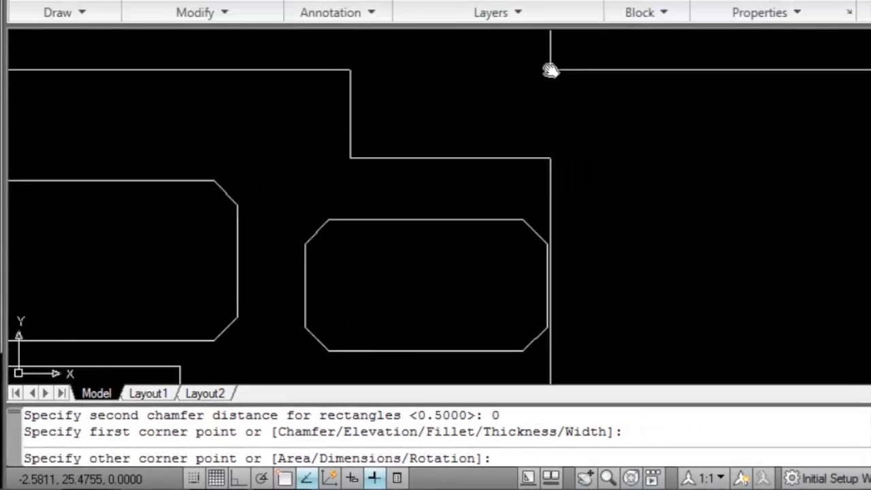
left_click(550, 70)
middle_click_drag(453, 136, 375, 217)
scroll(320, 164, "up", 2)
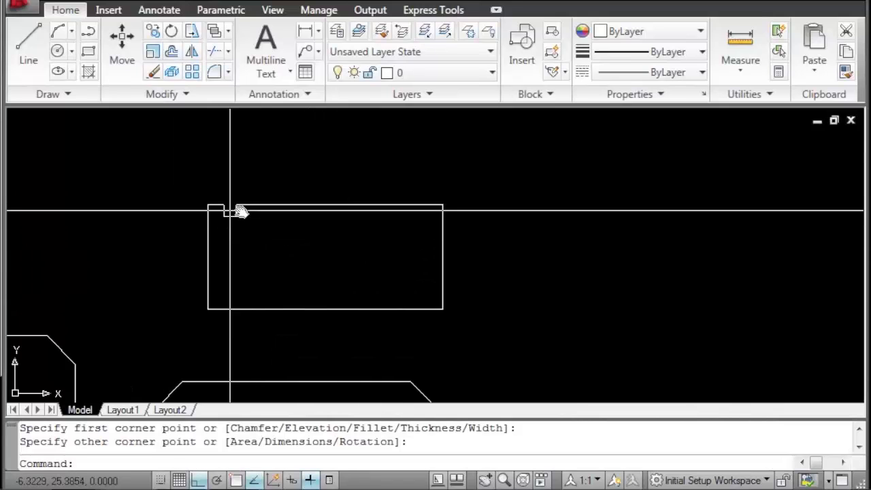
middle_click_drag(239, 212, 330, 186)
scroll(351, 189, "down", 2)
middle_click_drag(271, 215, 383, 218)
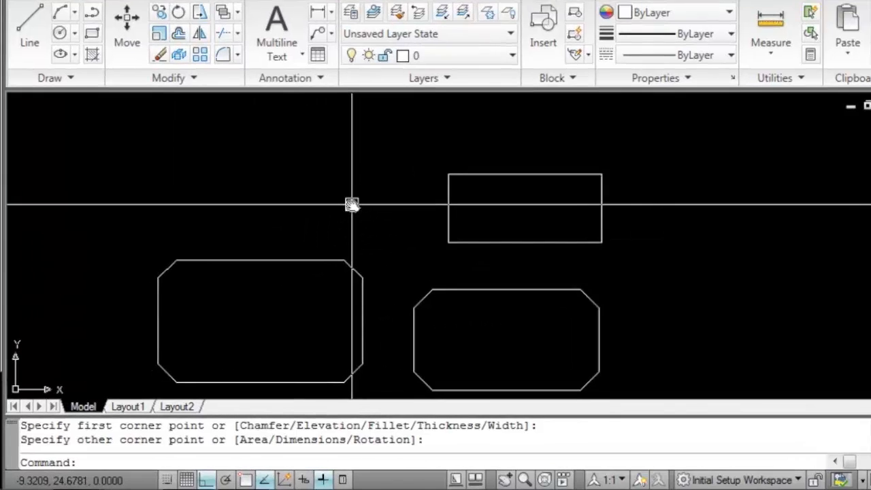
type("rec")
key("Return")
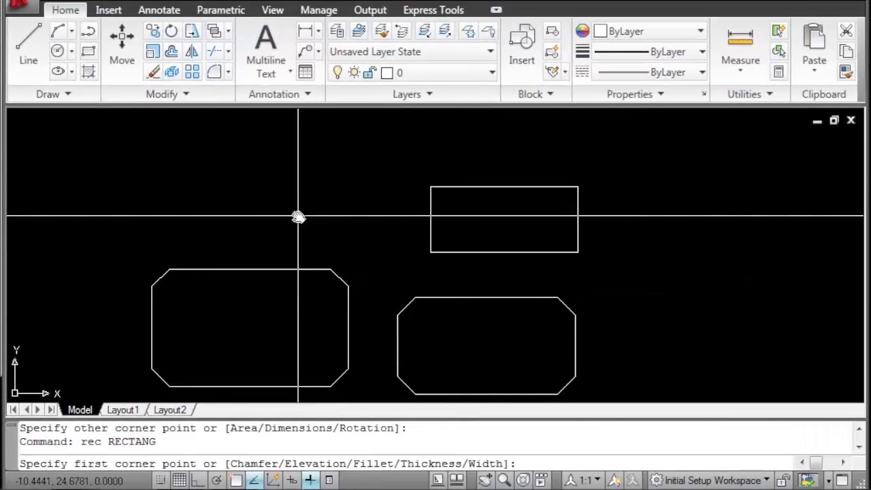
mouse_move(279, 238)
middle_mouse_down()
mouse_move(312, 216)
mouse_move(254, 196)
mouse_move(247, 243)
middle_mouse_up()
left_click(239, 244)
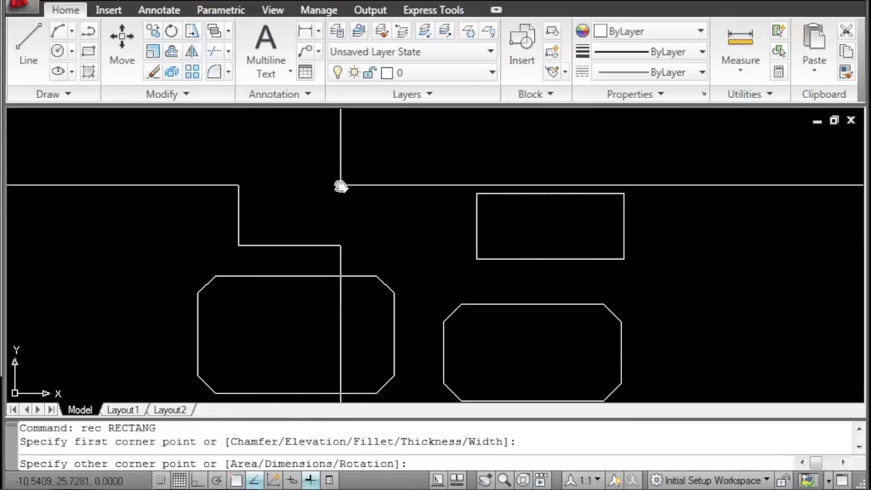
key("Escape")
Draw a rectangle above the large chamfered one, using the Elevation option with an elevation of 3
type("r")
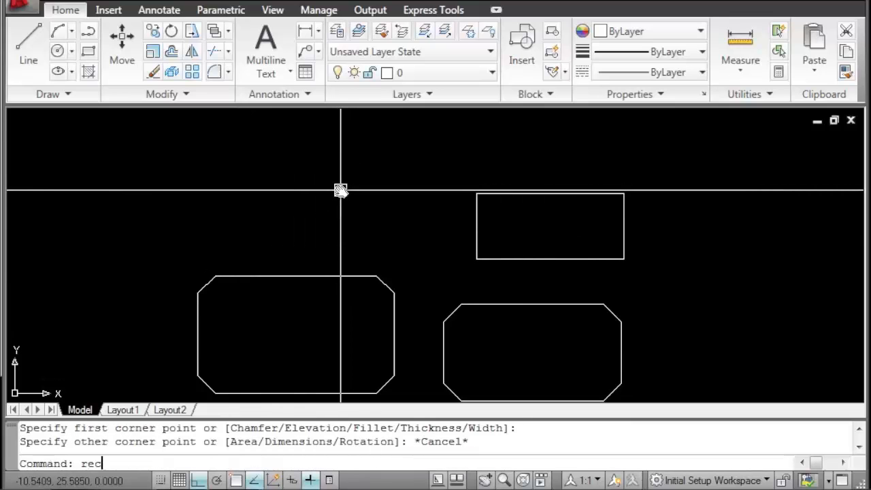
type("ec")
key("Return")
key("Return")
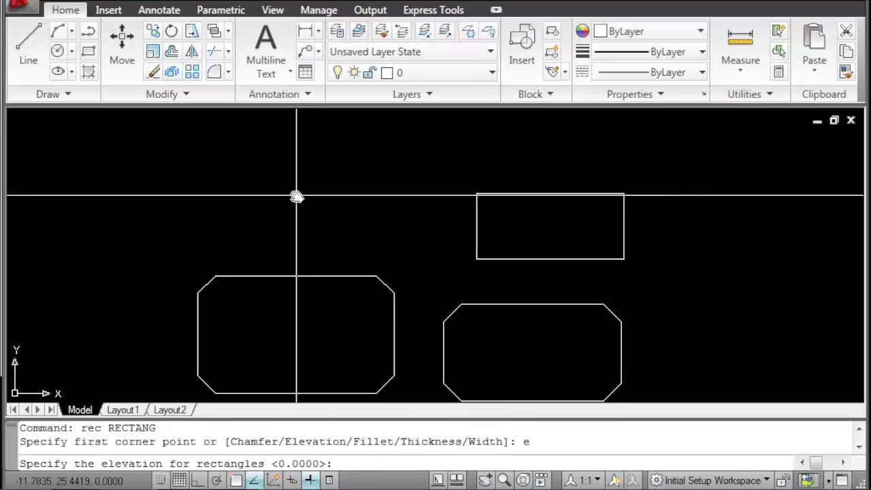
type("3")
key("Return")
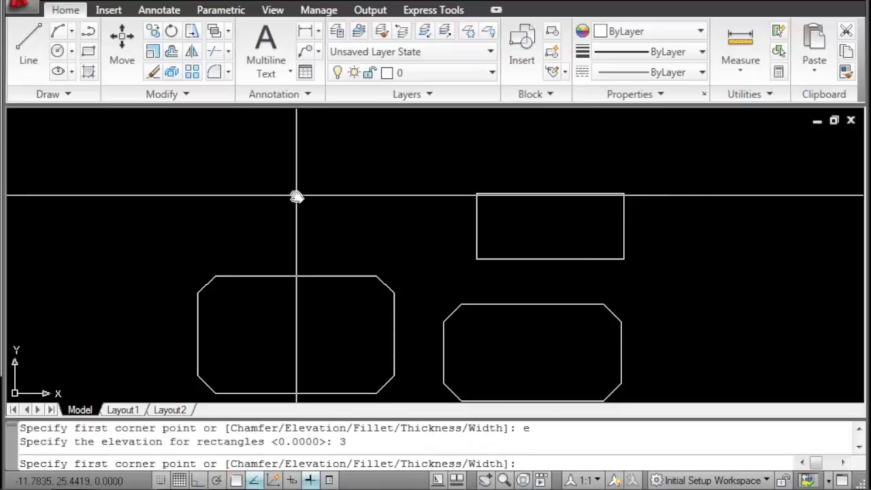
left_click(242, 255)
left_click(409, 181)
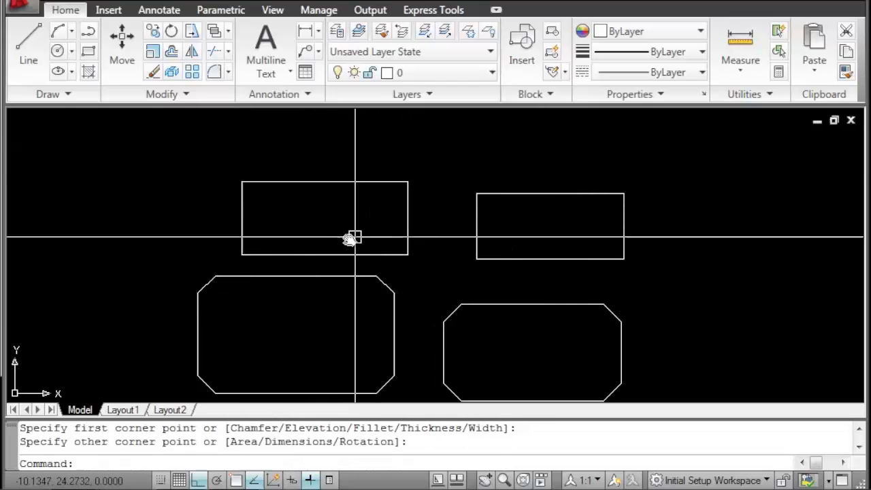
Switch to the Front view and select the raised rectangle to inspect its elevation, clearing the selection when done
scroll(397, 237, "down", 4)
scroll(419, 196, "up", 3)
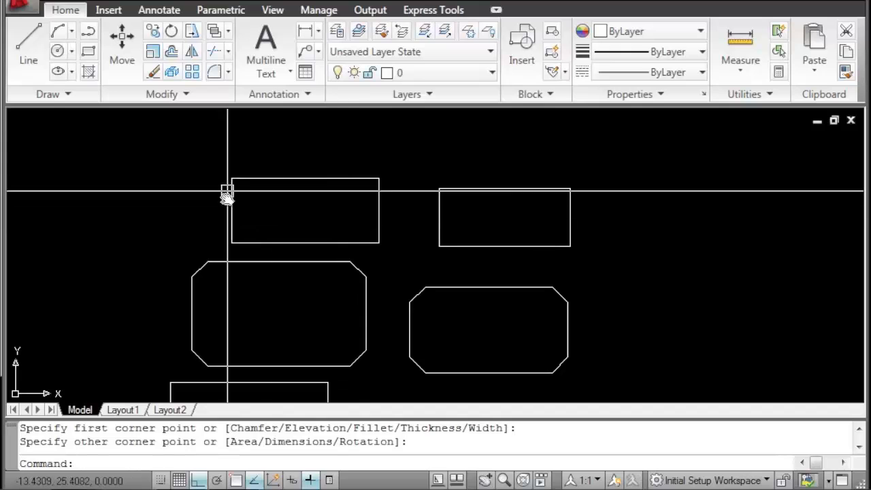
left_click(276, 10)
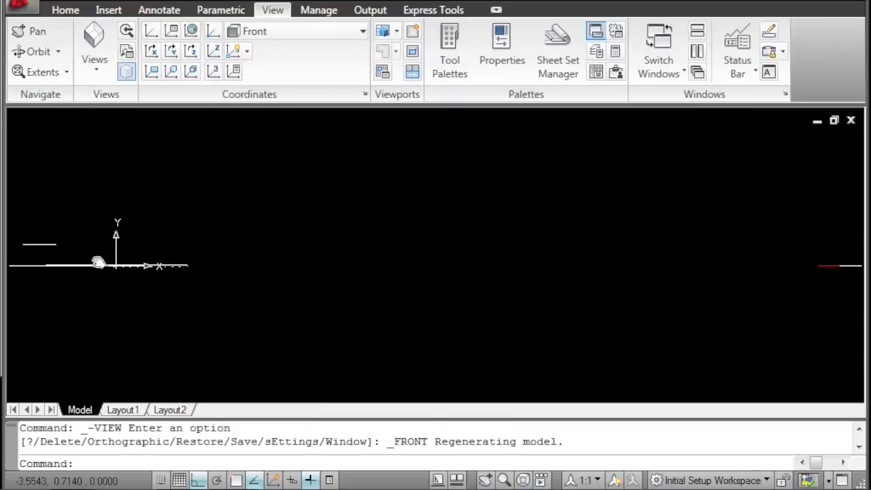
middle_click_drag(97, 260, 233, 258)
scroll(233, 258, "up", 4)
left_click(218, 187)
left_click(183, 227)
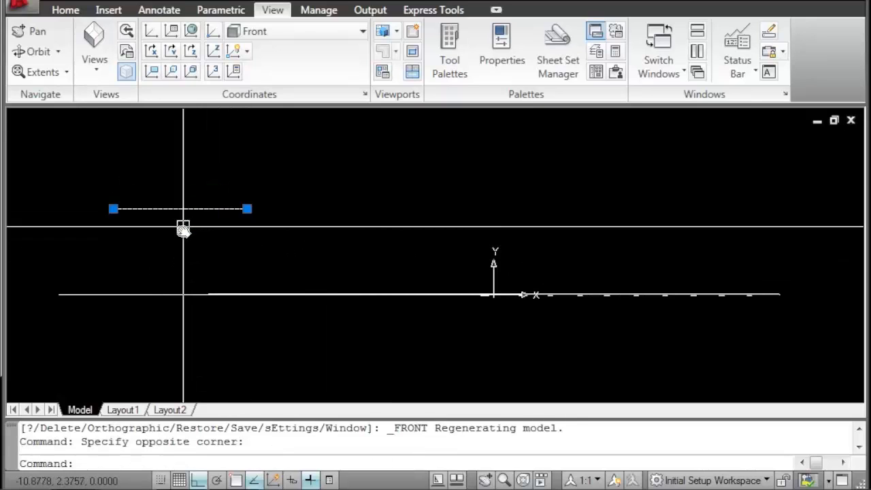
middle_click_drag(180, 247, 294, 237)
scroll(295, 237, "up", 2)
key("Escape")
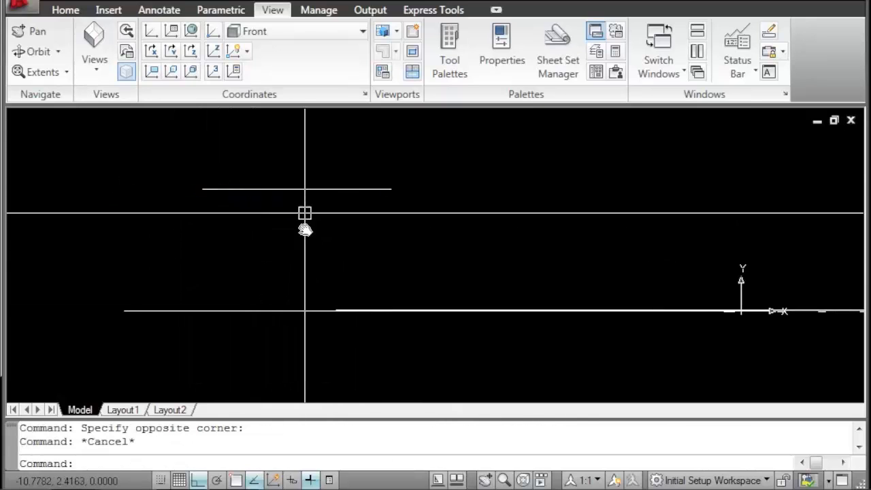
Select the rectangles lying beneath the raised one to compare their level, and clear the selection
left_click(309, 285)
left_click(243, 338)
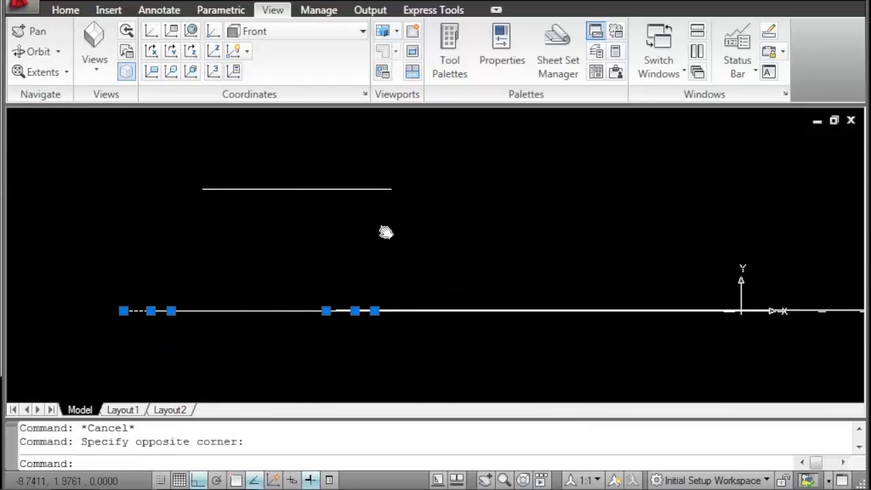
key("Escape")
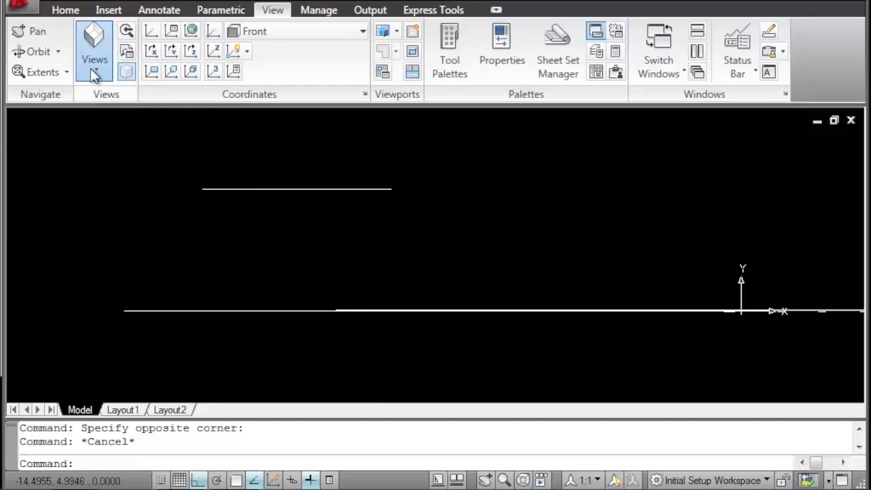
Switch back to the Top view and examine the rectangles in plan
middle_click_drag(141, 195, 383, 241)
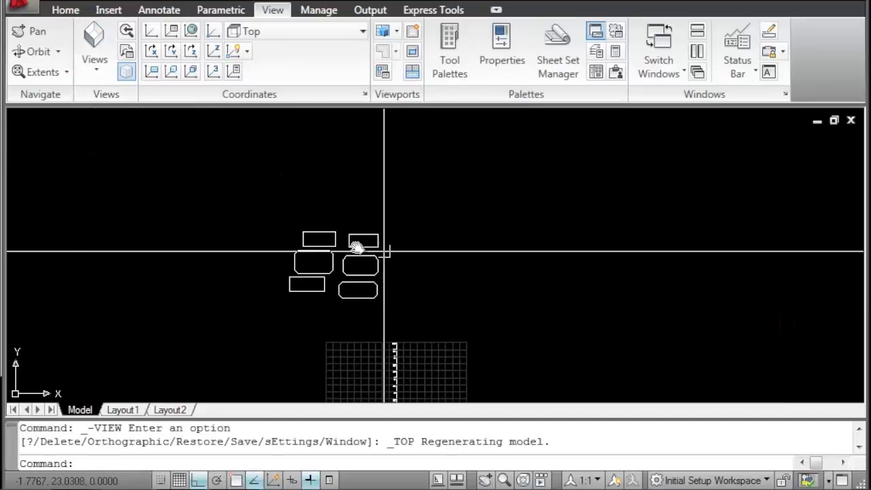
scroll(327, 228, "up", 8)
middle_click_drag(338, 199, 328, 186)
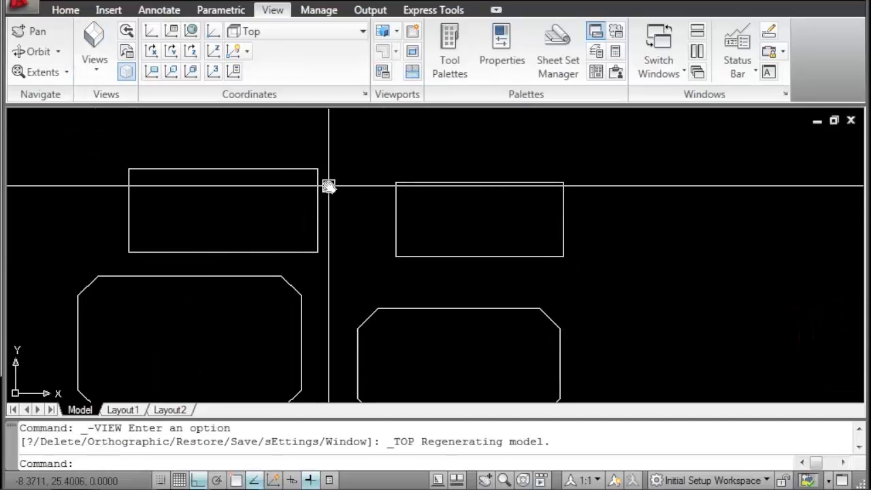
scroll(330, 185, "down", 2)
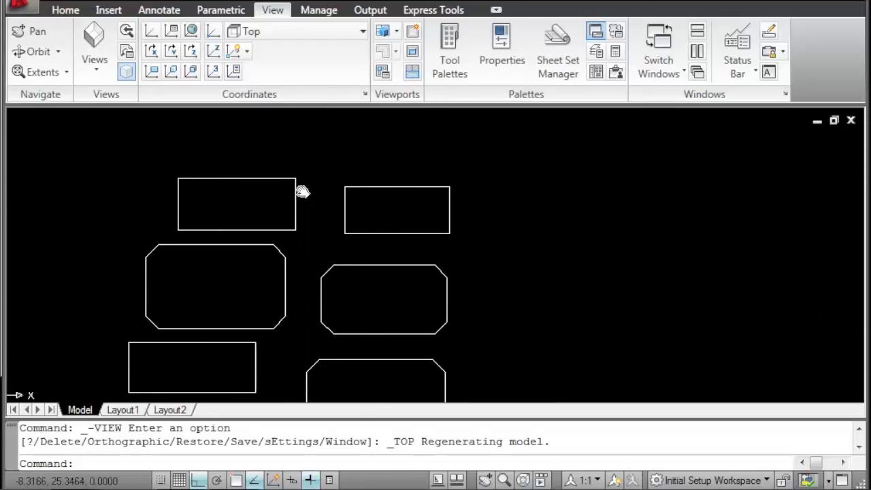
Start a new RECTANG command and reset the rectangle elevation to 0
middle_click_drag(418, 216, 243, 166)
type("rec")
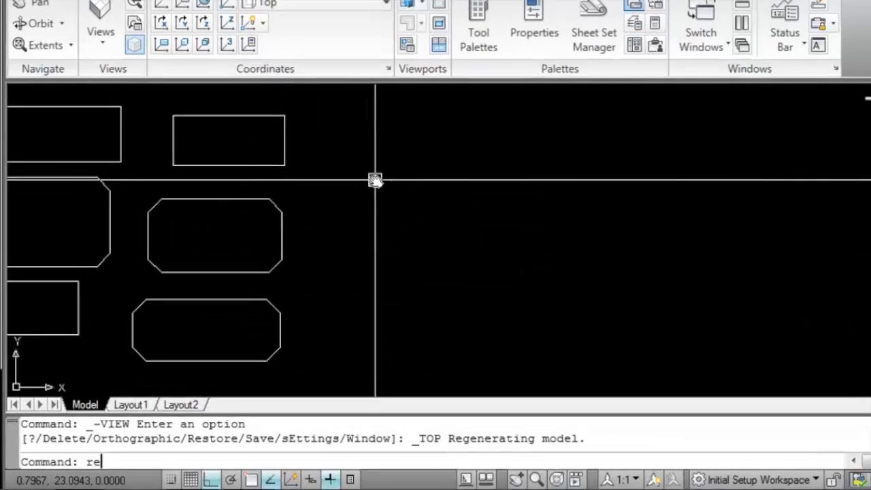
key("Return")
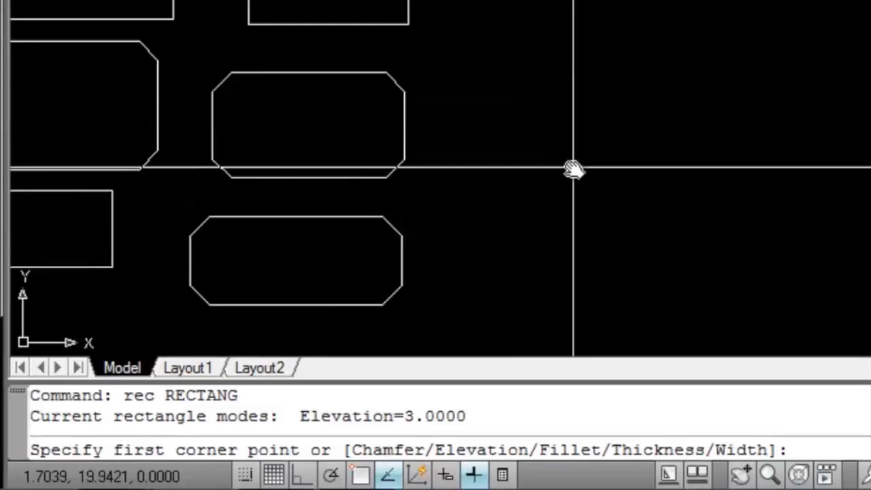
middle_click_drag(574, 169, 517, 170)
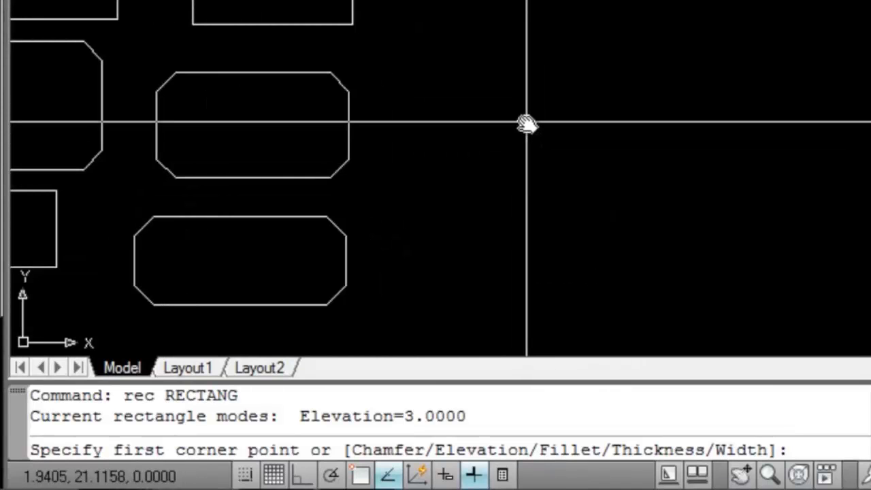
type("e")
key("Return")
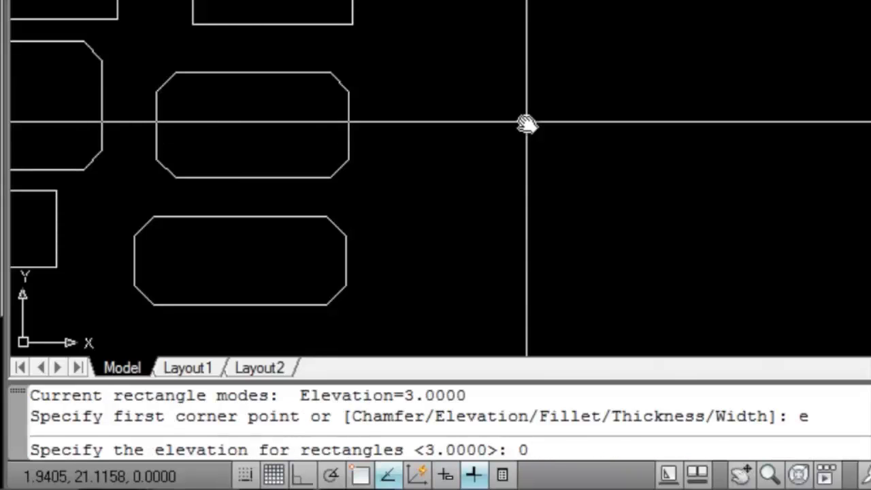
key("Return")
Set the rectangle fillet radius to 0.5 and draw a rounded rectangle beside the chamfered ones
scroll(527, 123, "down", 4)
middle_click_drag(526, 122, 395, 123)
scroll(401, 118, "up", 3)
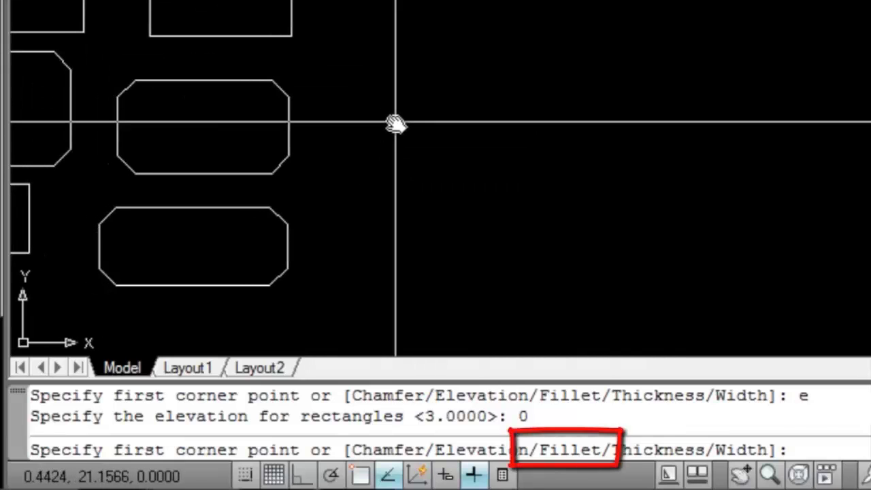
key("Return")
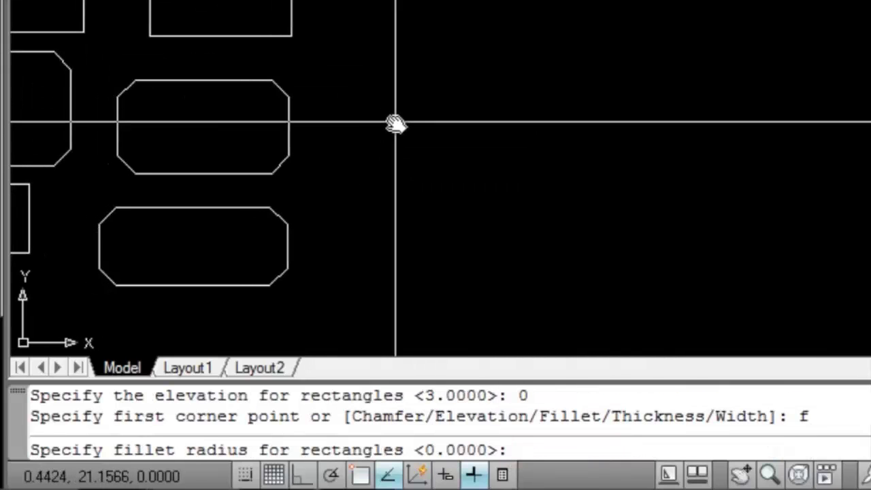
scroll(374, 95, "up", 2)
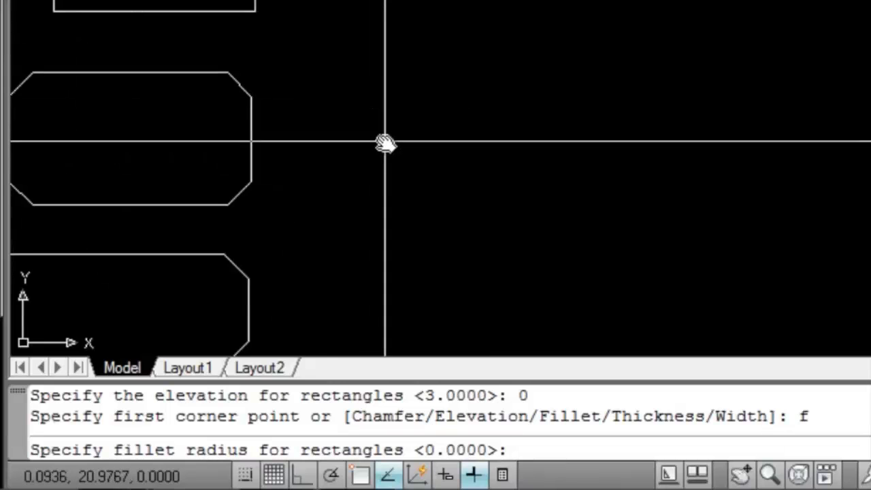
type(".5")
key("Return")
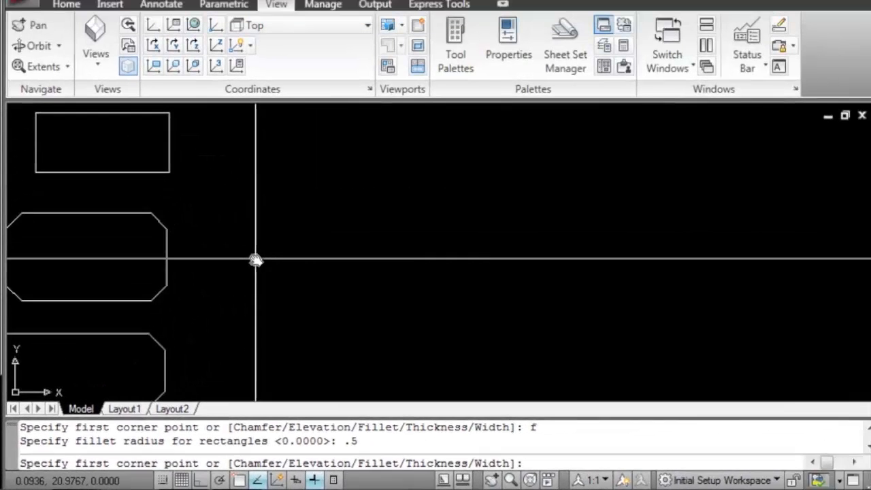
left_click(233, 296)
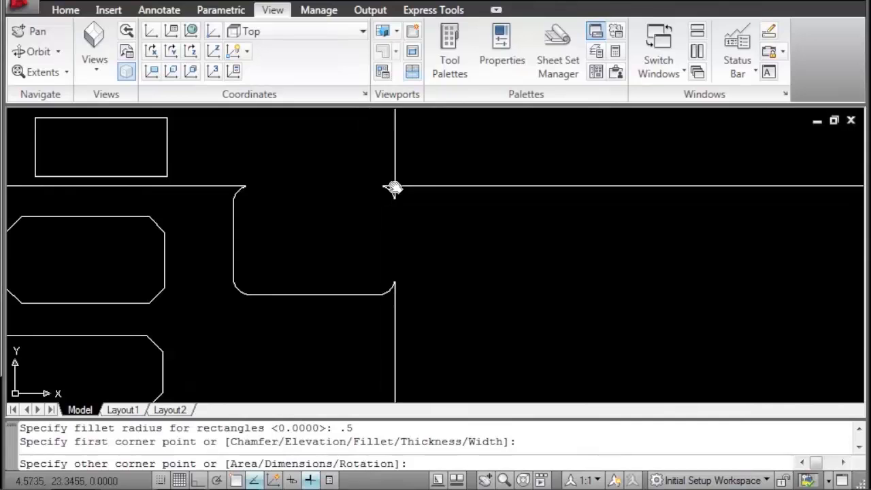
left_click(446, 179)
scroll(321, 254, "up", 1)
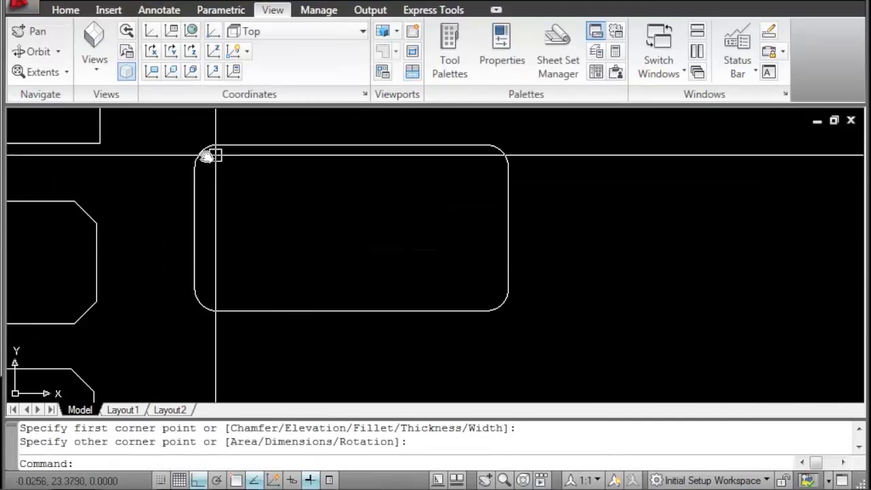
Enable object snap and draw a circle of radius 0.5 centred on the rounded rectangle's lower-left corner arc
middle_click_drag(247, 146, 288, 211)
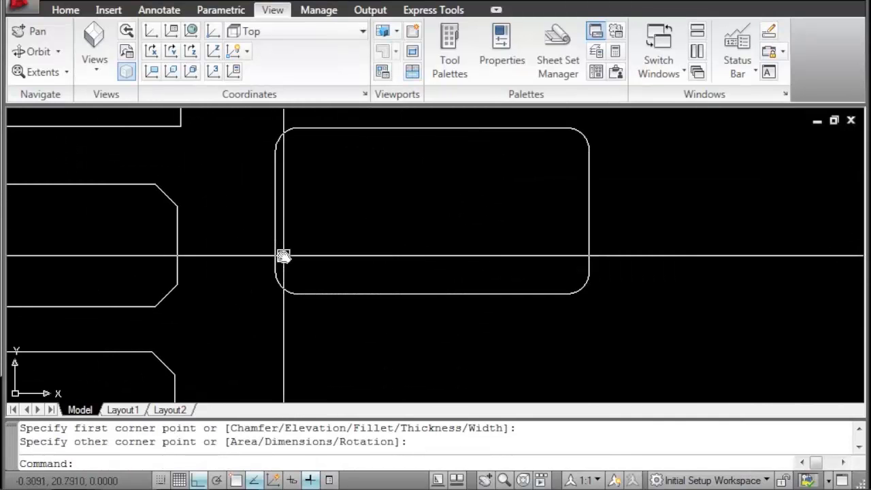
type("c")
key("Return")
scroll(289, 260, "up", 3)
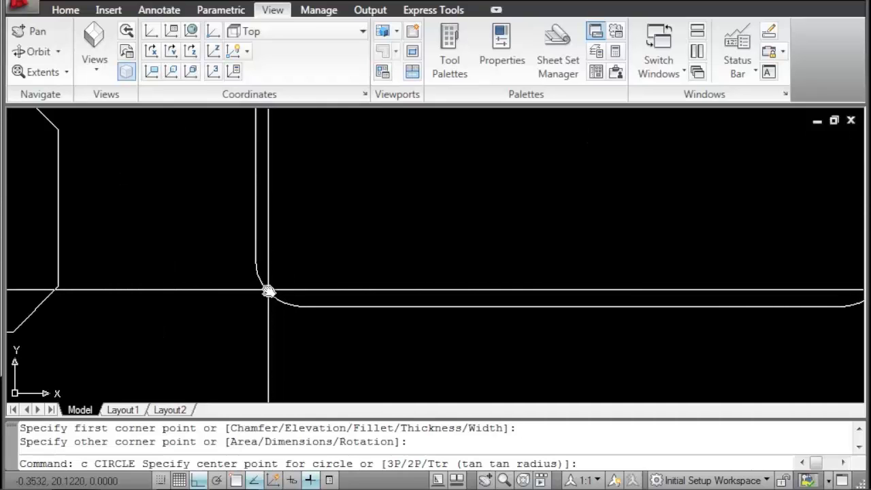
key("F3")
left_click(299, 260)
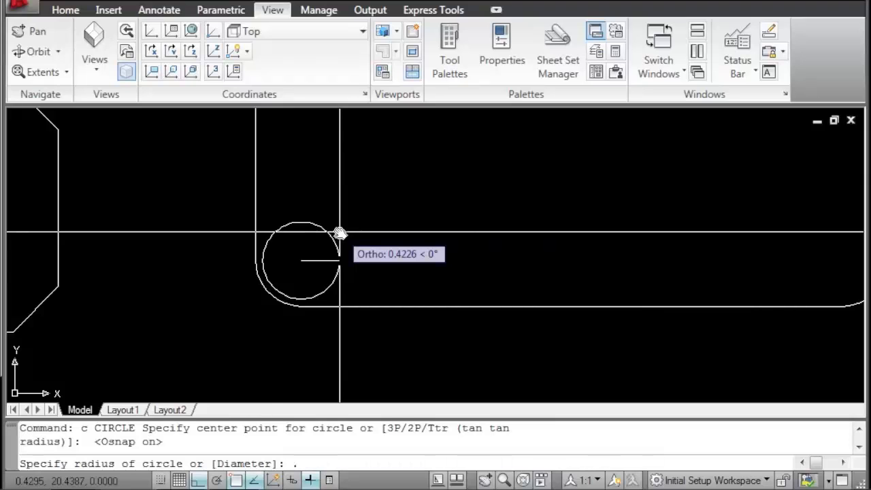
key("Return")
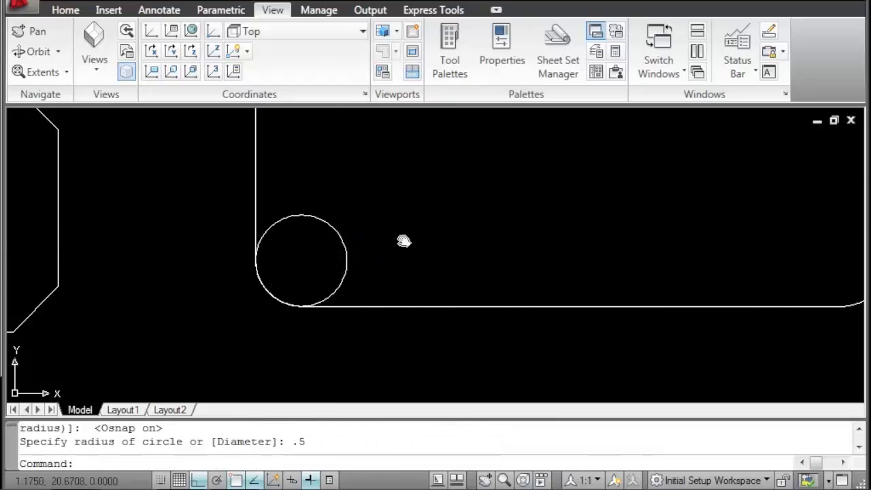
Draw connected lines from the lower-left arc's upper endpoint to the circle's centre and down to the rectangle's bottom edge
type("l")
key("Return")
left_click(256, 261)
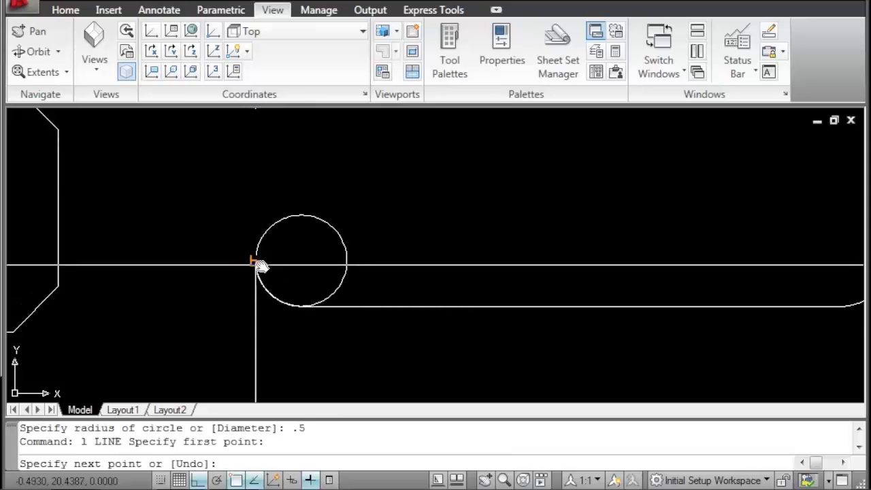
scroll(311, 255, "down", 3)
left_click(306, 264)
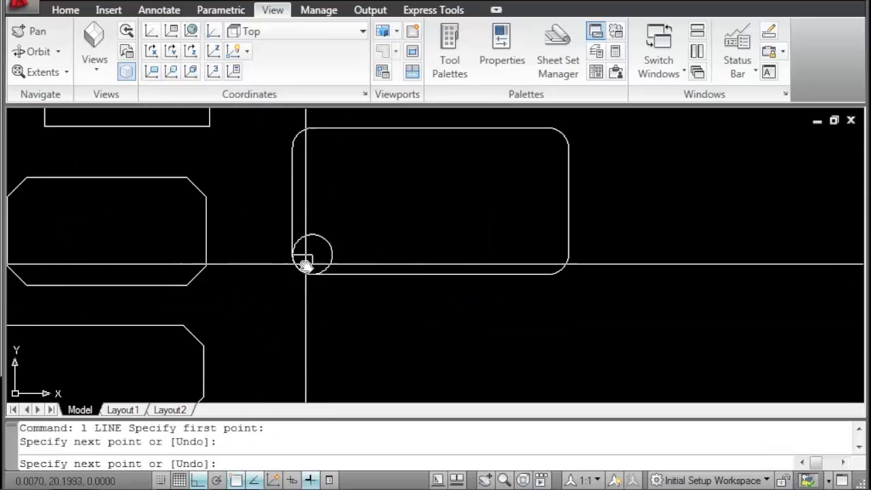
scroll(308, 267, "up", 3)
scroll(271, 269, "up", 3)
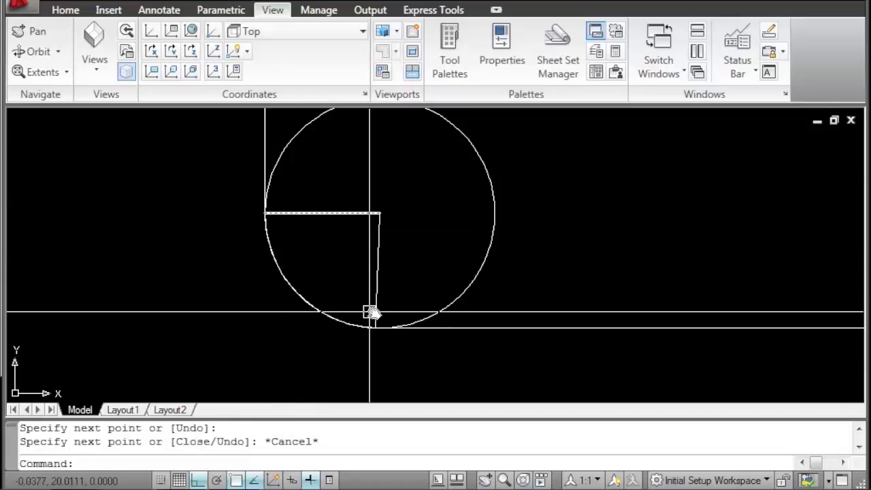
scroll(282, 278, "down", 4)
middle_click_drag(282, 279, 252, 333)
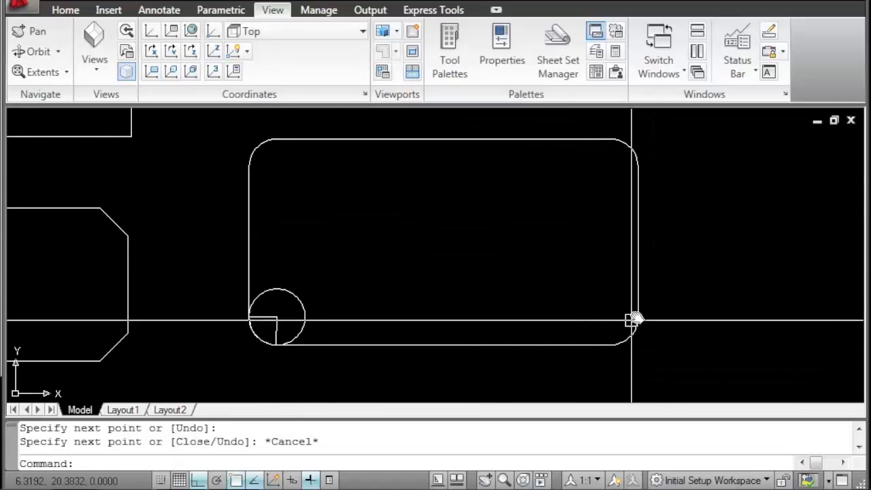
middle_click_drag(632, 319, 465, 304)
scroll(456, 300, "down", 2)
mouse_move(456, 300)
middle_mouse_down()
mouse_move(440, 293)
mouse_move(412, 314)
mouse_move(373, 290)
mouse_move(369, 335)
middle_mouse_up()
scroll(373, 290, "down", 2)
scroll(338, 240, "up", 2)
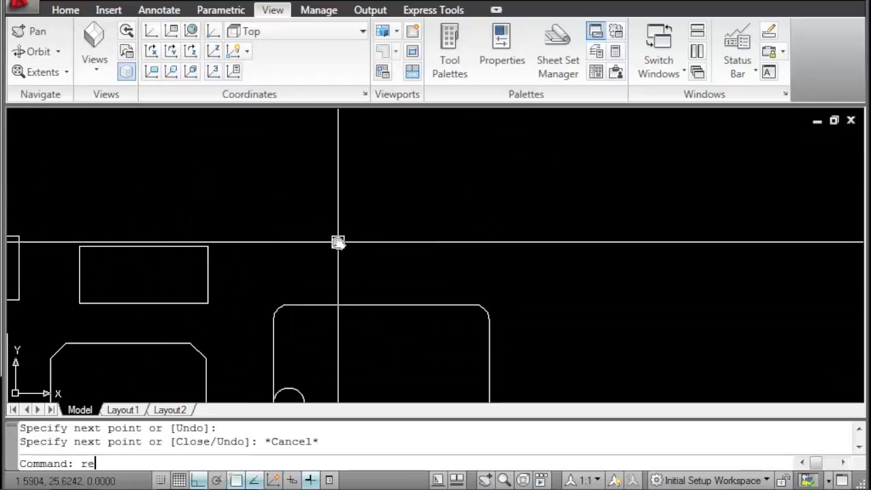
type("c")
key("Return")
left_click(299, 288)
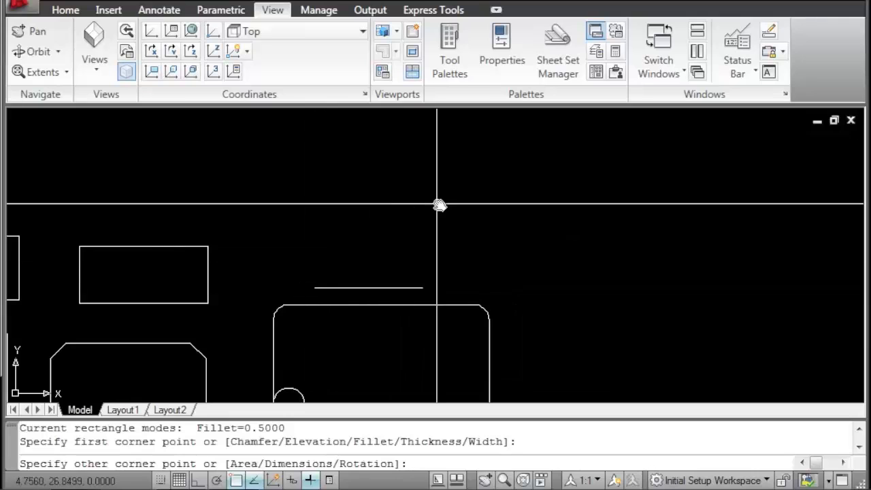
key("Escape")
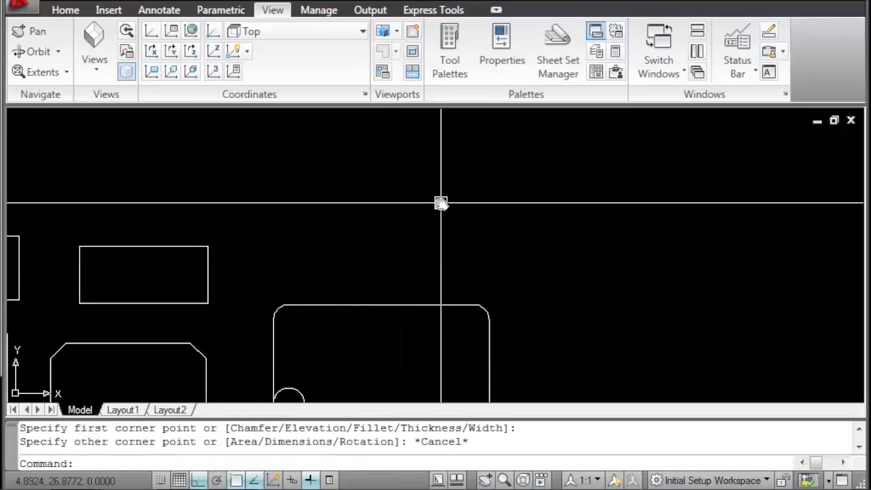
Reset the rectangle fillet radius to 0 and draw a square-cornered rectangle above the rounded one
middle_click_drag(370, 237, 373, 202)
scroll(247, 293, "up", 3)
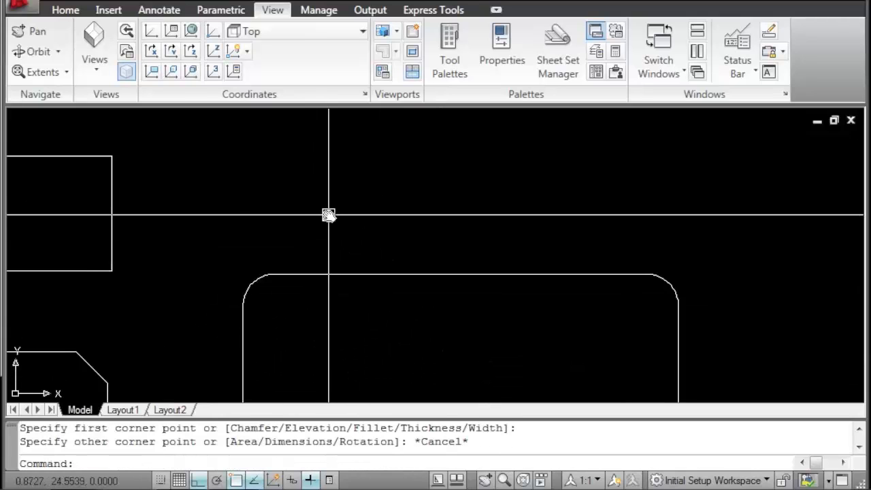
type("rec")
key("Return")
type("f")
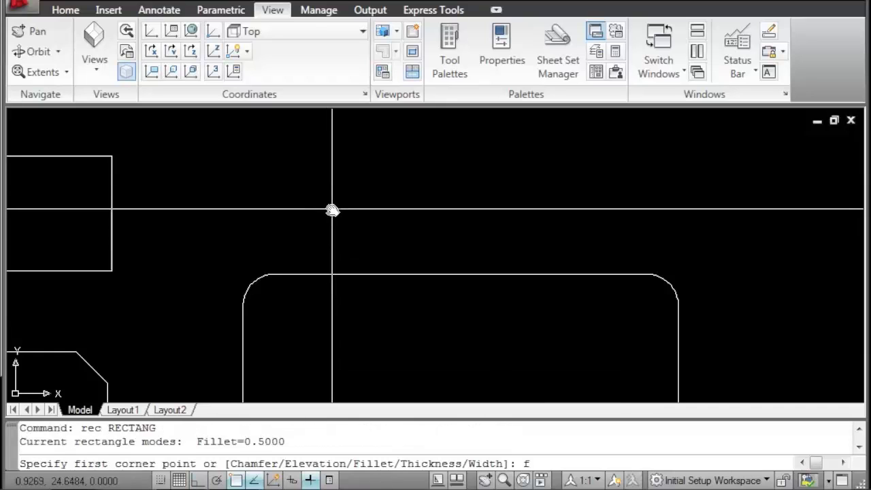
key("Return")
type("0")
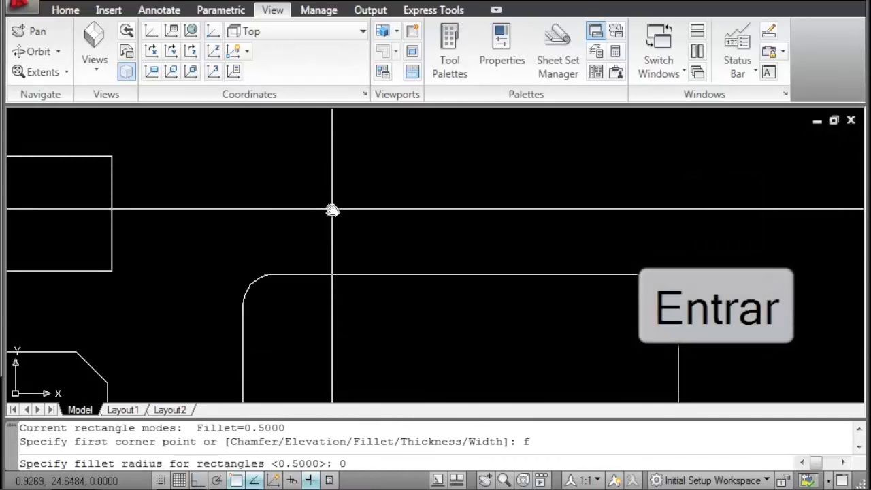
key("Return")
left_click(318, 216)
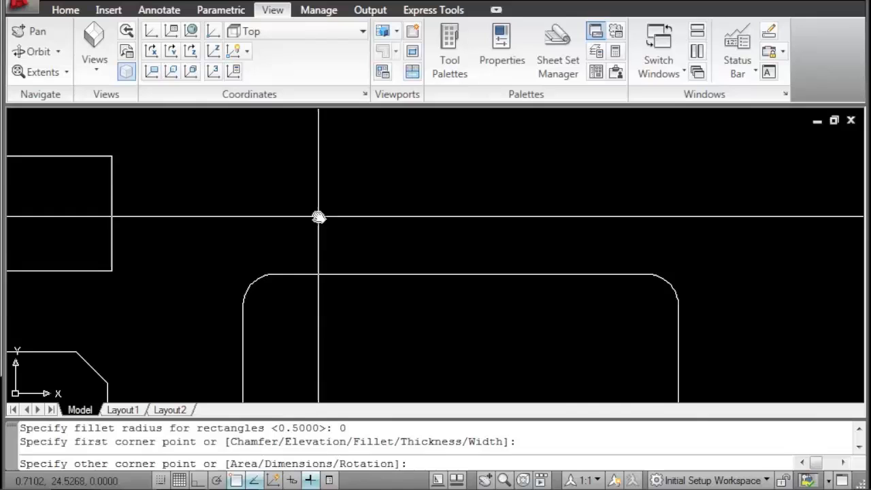
left_click(536, 152)
Draw a rectangle below the rounded one, using the Thickness option with a thickness of 2
scroll(453, 170, "down", 3)
scroll(395, 264, "up", 2)
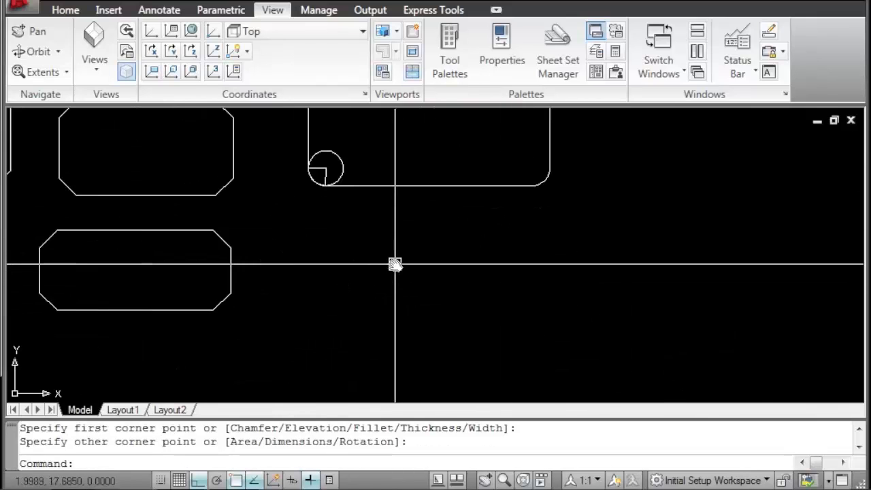
scroll(381, 276, "up", 2)
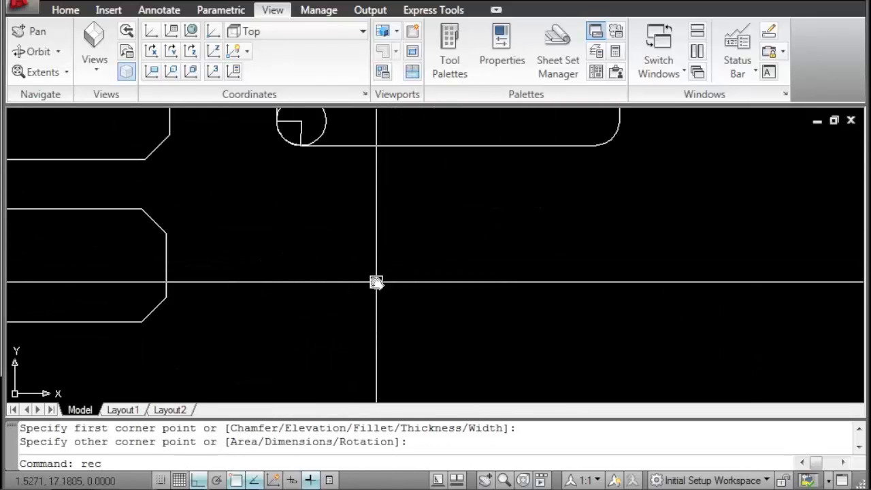
key("Return")
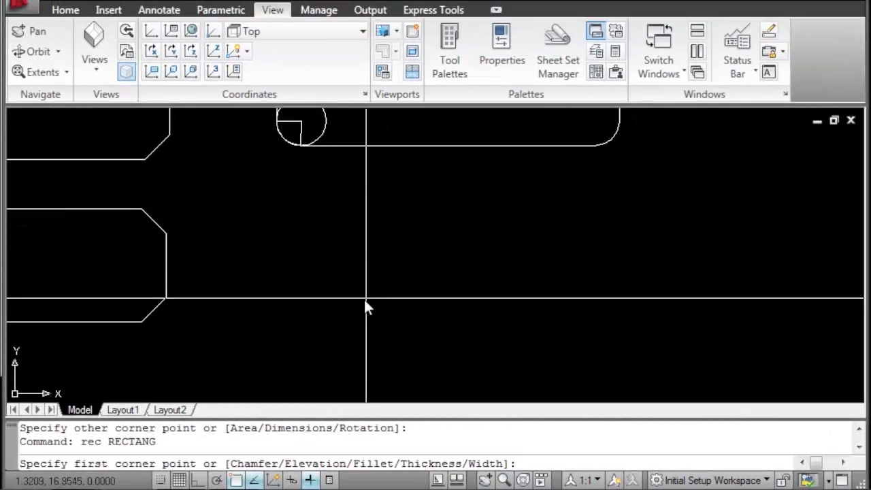
type("t")
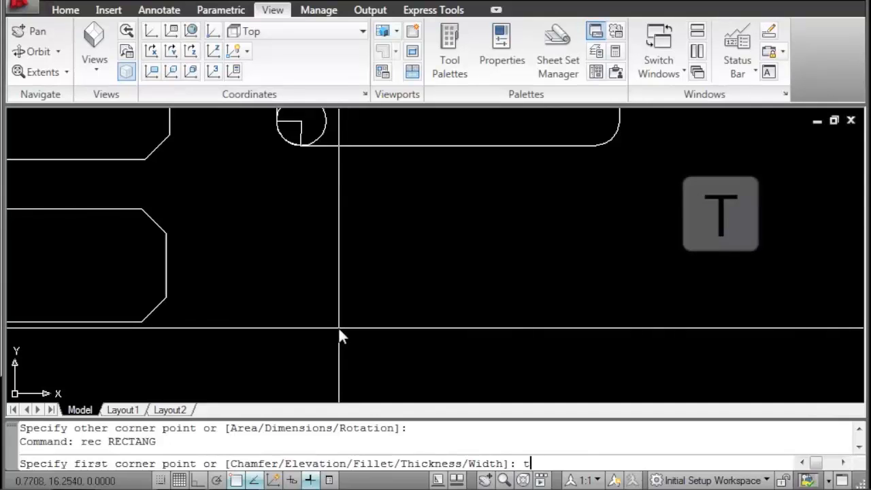
key("Return")
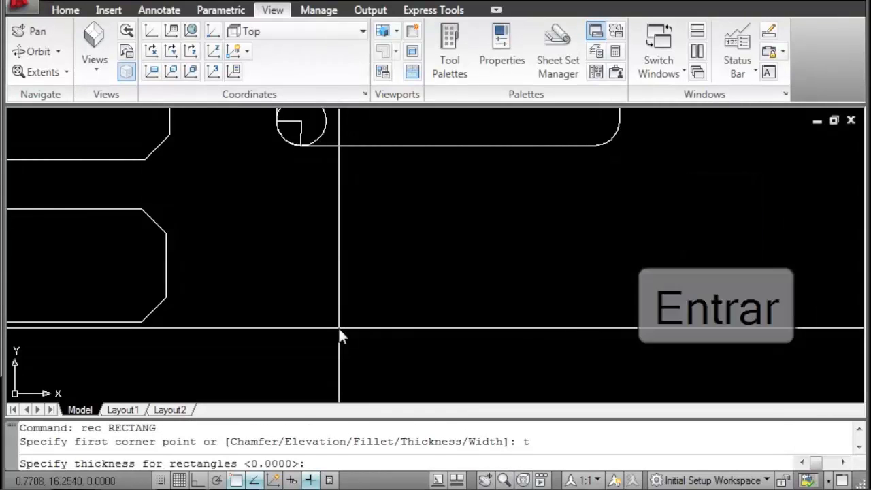
type("2")
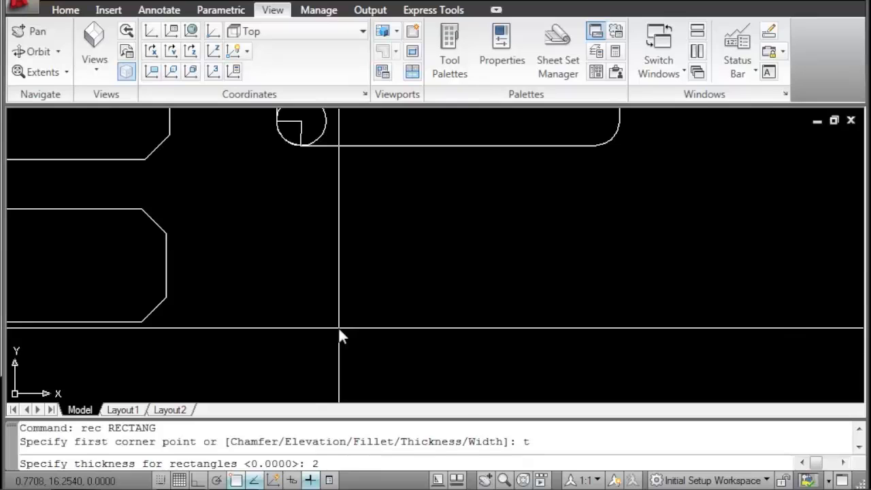
key("Return")
left_click(337, 327)
left_click(623, 208)
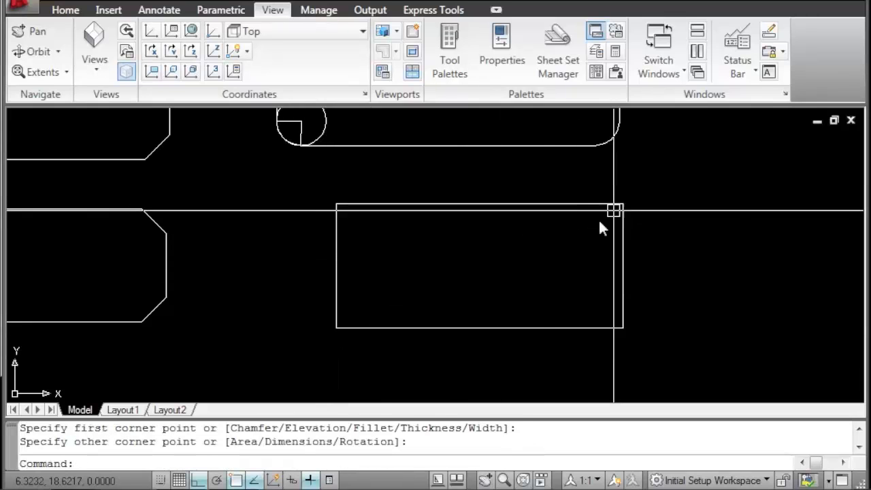
Switch to the SW Isometric view to inspect the rectangle drawn with thickness
middle_click_drag(517, 254, 178, 203)
scroll(179, 203, "up", 2)
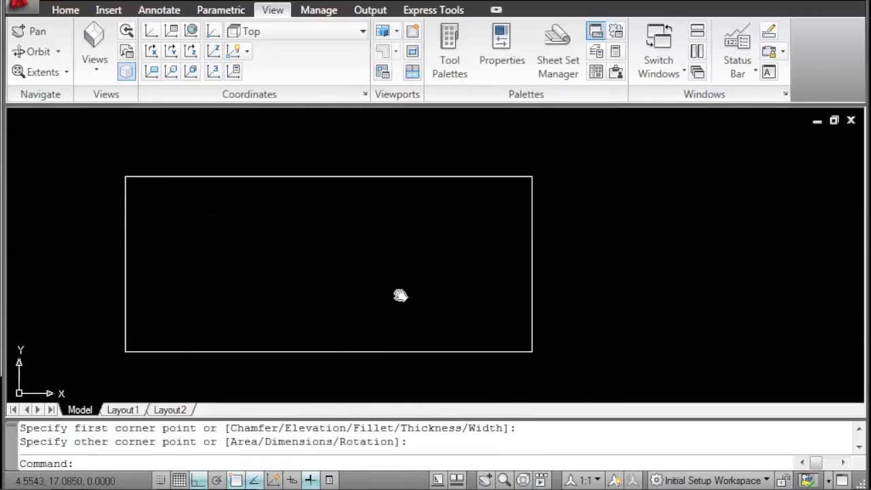
middle_click_drag(399, 295, 494, 284)
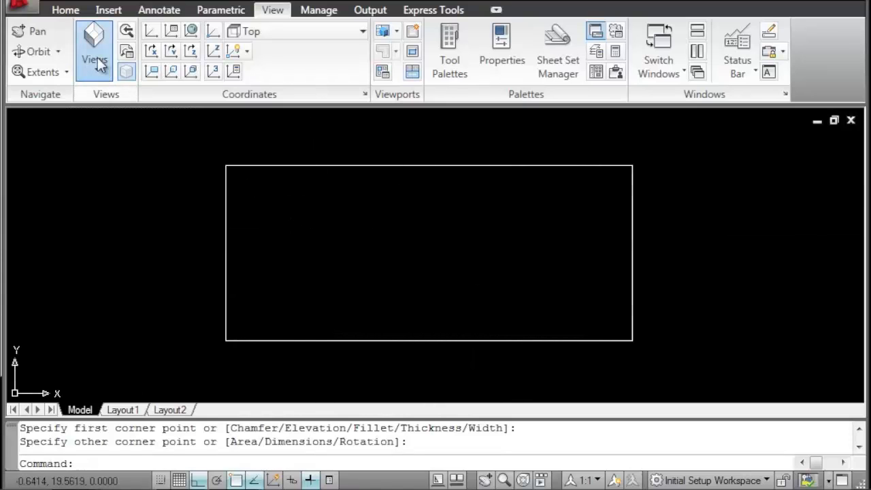
left_click(110, 200)
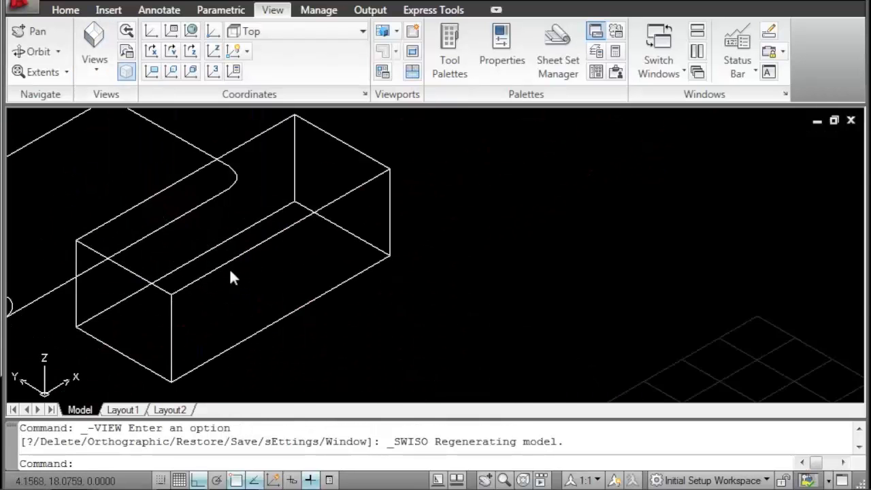
Examine the rectangle with thickness in the isometric view, selecting it with a selection window and clearing the selection
middle_click_drag(230, 272, 349, 267)
left_click(531, 194)
left_click(474, 213)
middle_click_drag(486, 245, 374, 234)
scroll(334, 248, "down", 3)
key("Escape")
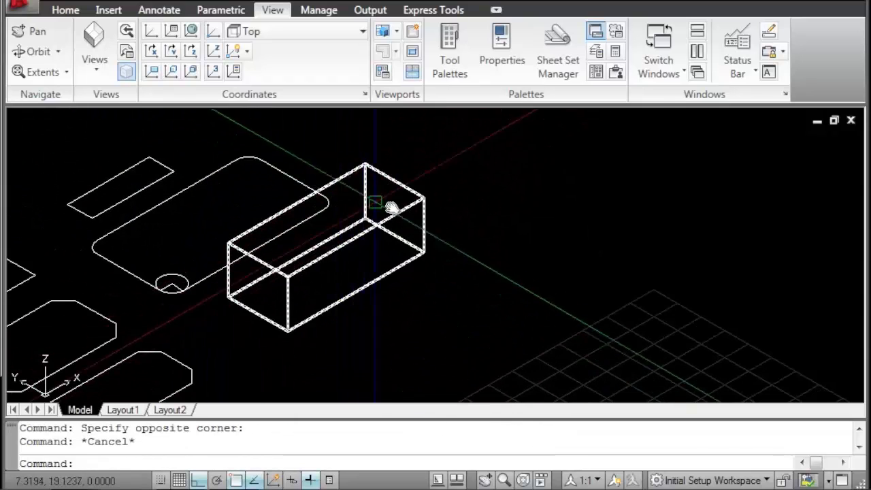
scroll(330, 262, "up", 2)
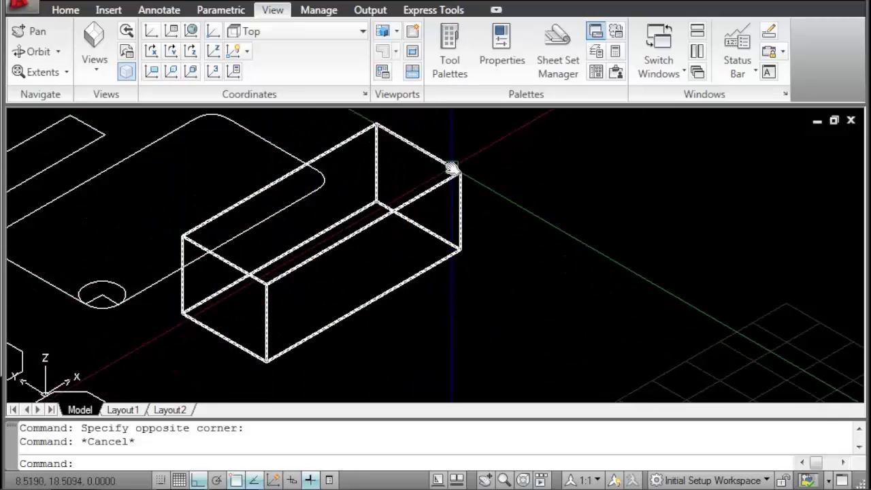
Switch the drawing back to the Top view
left_click(103, 95)
scroll(123, 196, "up", 8)
middle_click_drag(146, 217, 298, 215)
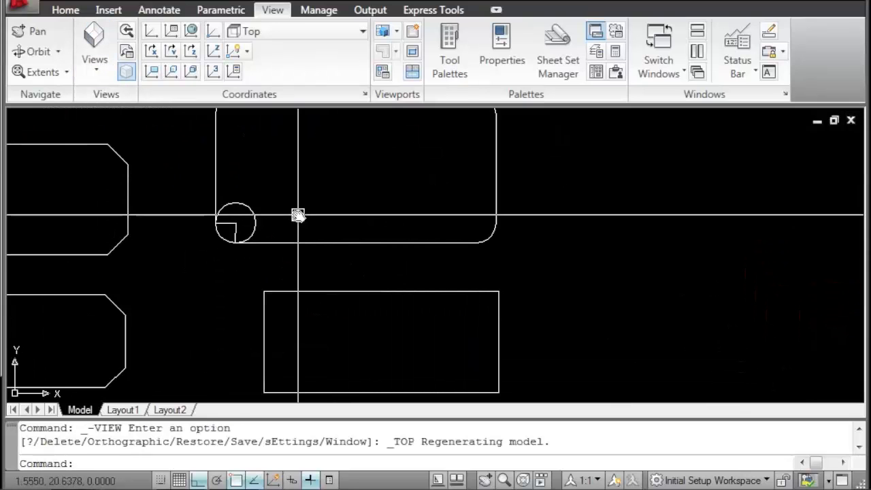
scroll(380, 254, "down", 4)
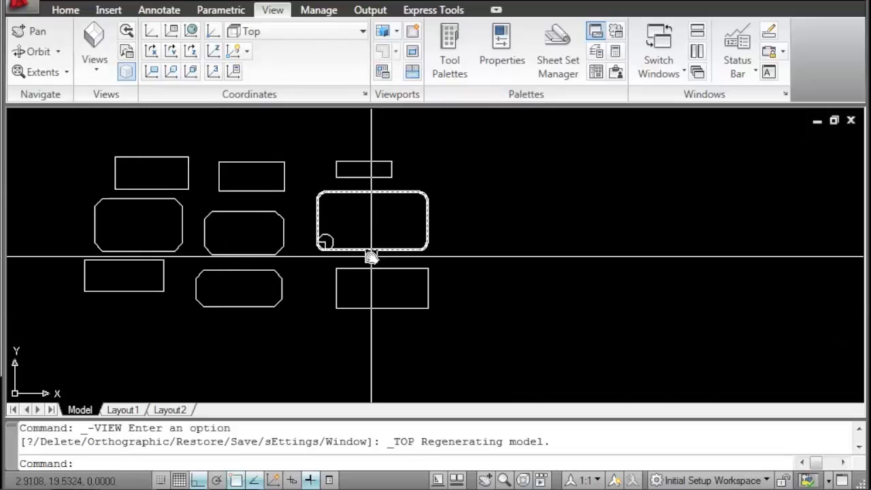
Draw a rectangle to the right of the rounded one, using the Width option with a line width of 0.2
middle_click_drag(383, 256, 225, 265)
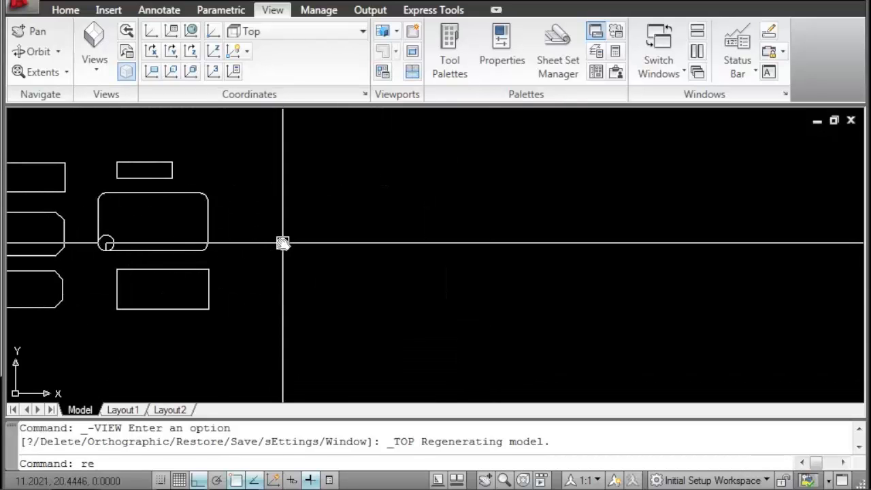
type("c")
key("Return")
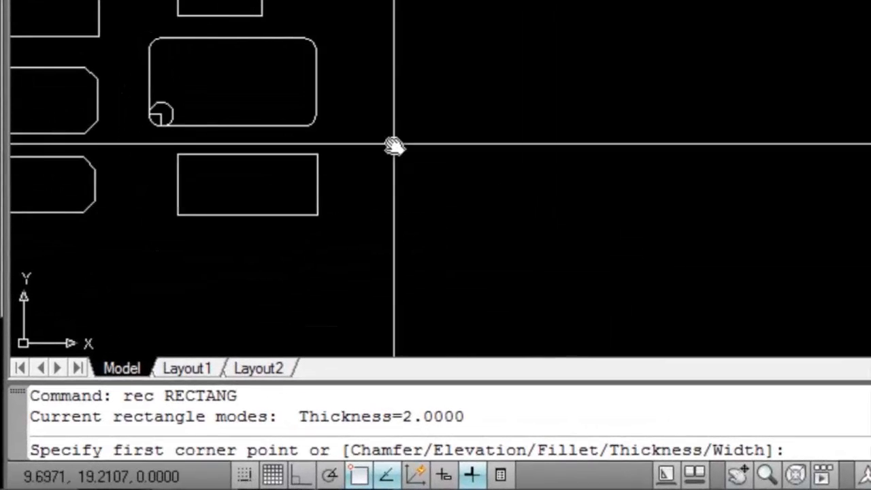
scroll(262, 263, "up", 2)
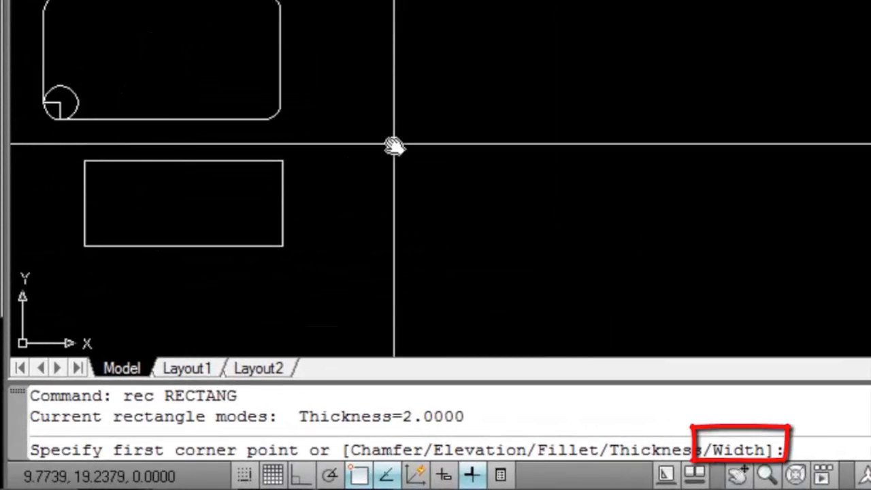
type("w")
key("Return")
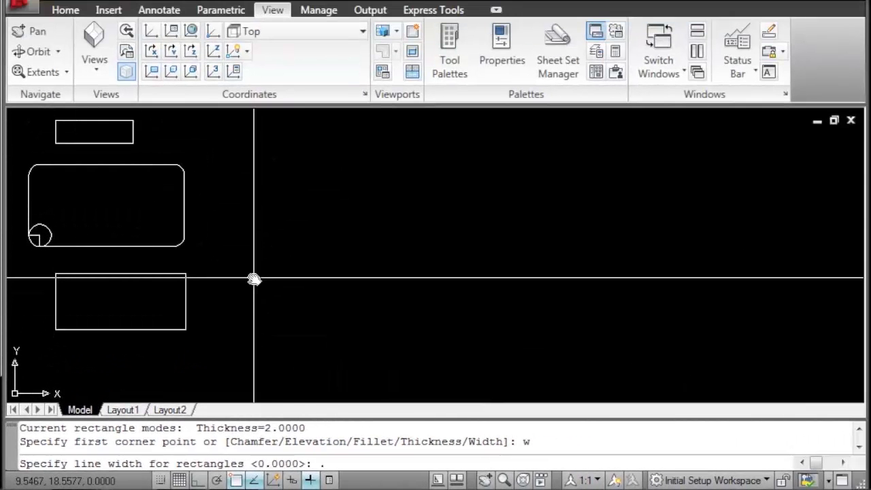
key("Return")
left_click(238, 276)
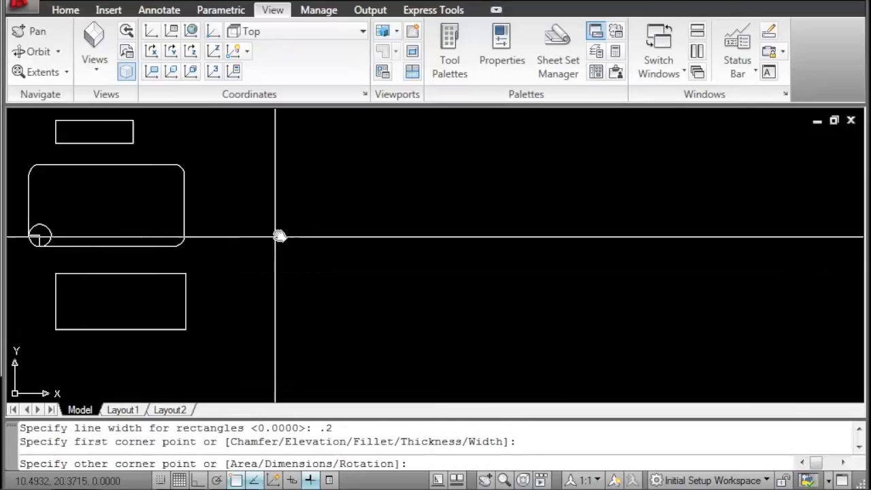
left_click(427, 165)
Examine the thick border and corners of the wide-lined rectangle up close
scroll(323, 213, "up", 3)
middle_click_drag(323, 214, 339, 261)
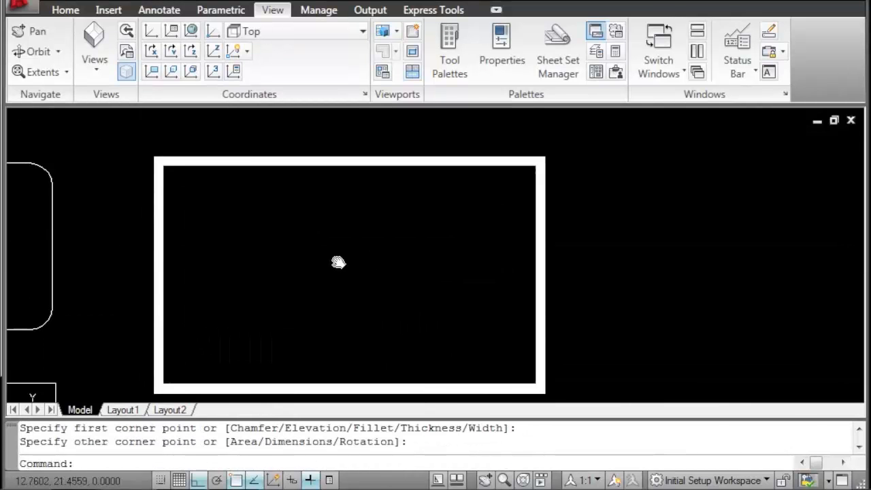
middle_click_drag(164, 260, 176, 207)
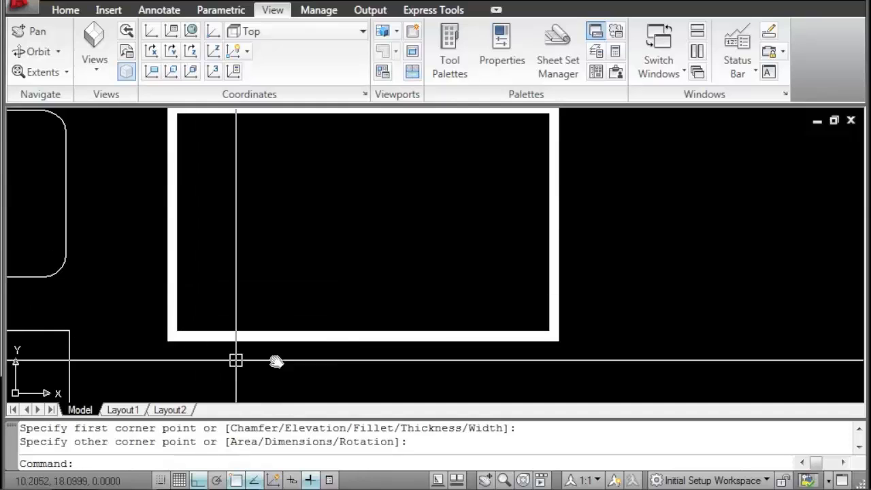
middle_click_drag(412, 228, 384, 243)
scroll(429, 245, "down", 3)
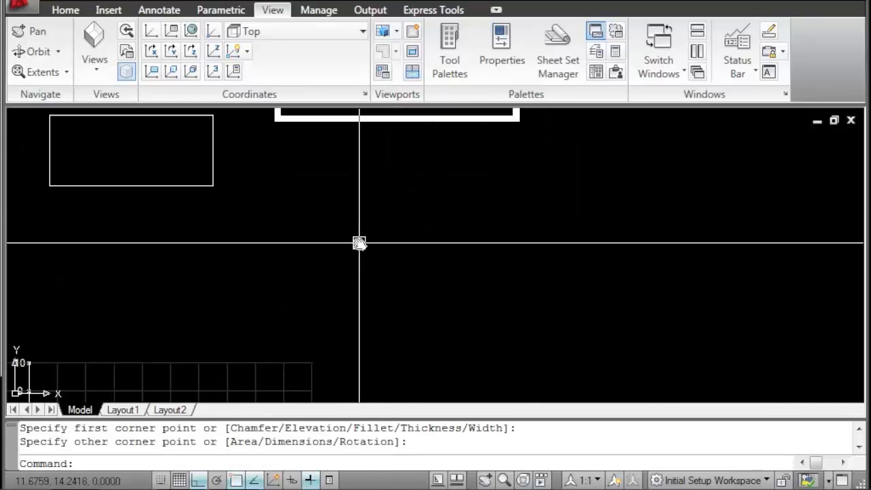
middle_click_drag(342, 183, 345, 306)
middle_click_drag(346, 167, 345, 247)
scroll(378, 219, "up", 2)
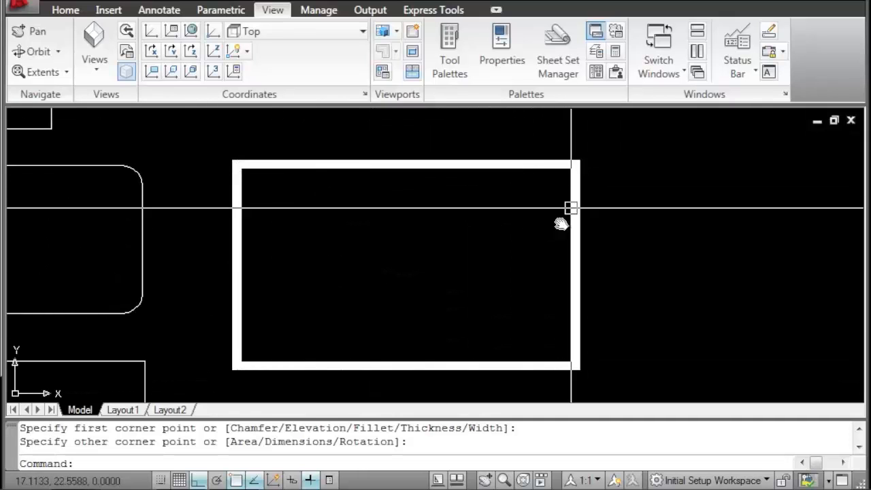
middle_click_drag(352, 305, 323, 305)
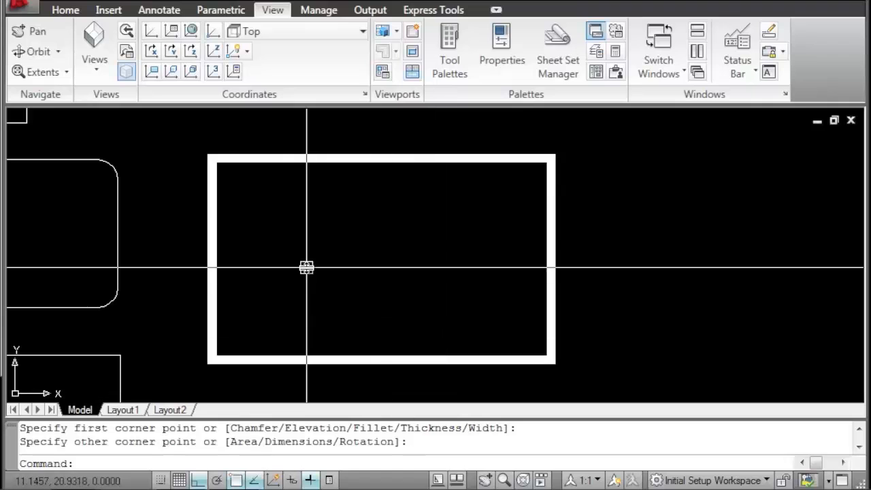
Draw a rounded rectangle inside the wide-lined one, using a fillet radius of 0.3
type("ec")
key("Return")
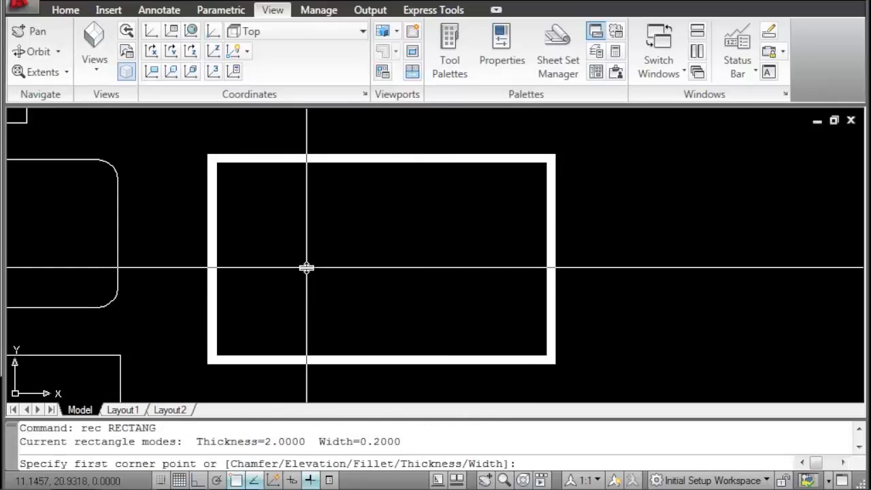
key("Return")
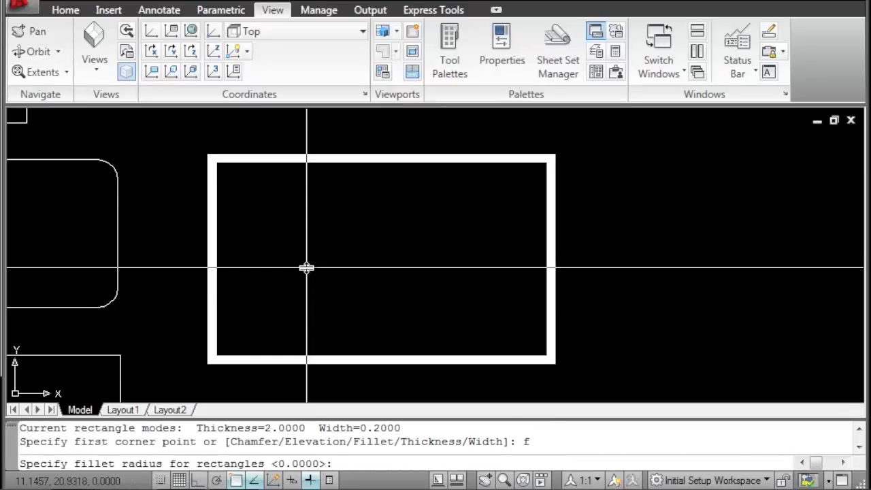
key("Return")
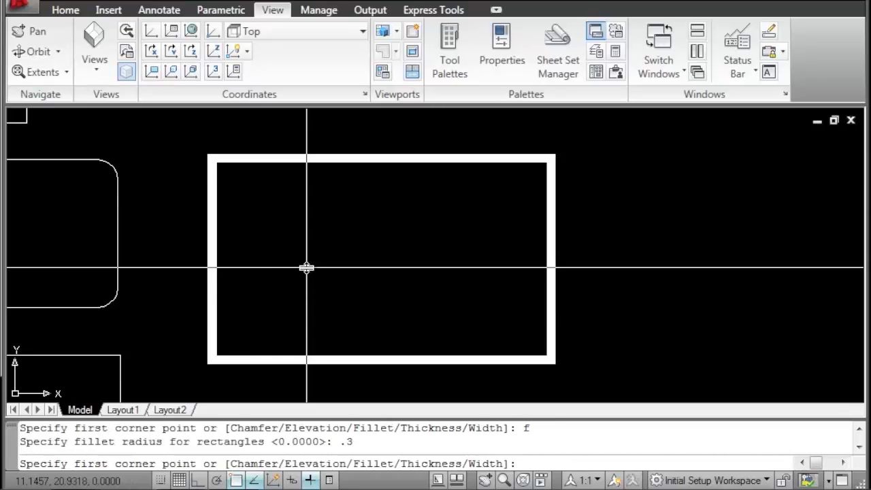
left_click(288, 323)
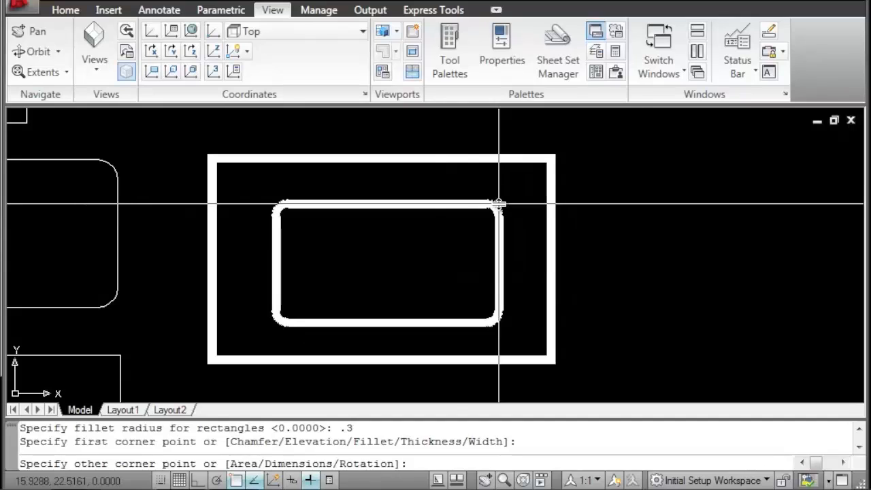
left_click(499, 203)
scroll(503, 204, "up", 6)
scroll(512, 225, "down", 7)
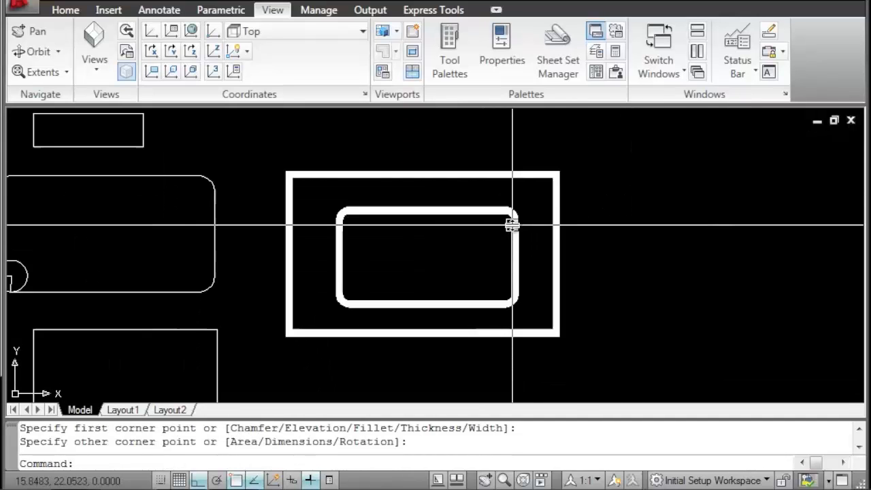
Select all the drawn rectangles and helper geometry and erase them
scroll(512, 225, "down", 3)
scroll(580, 185, "down", 2)
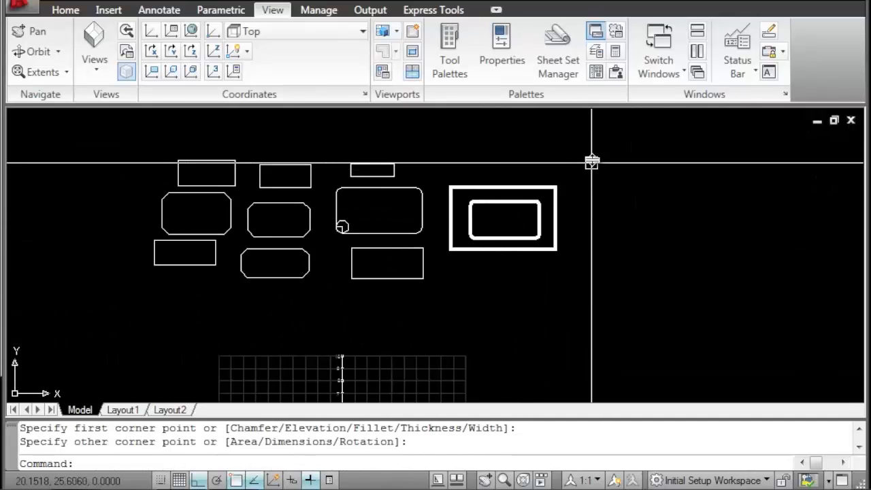
left_click(593, 156)
left_click(153, 284)
type("e")
key("Return")
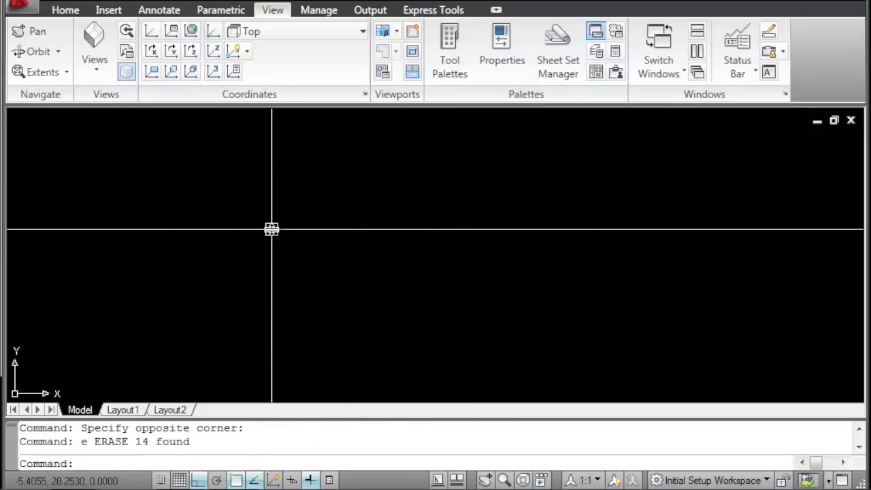
type("rec")
key("Return")
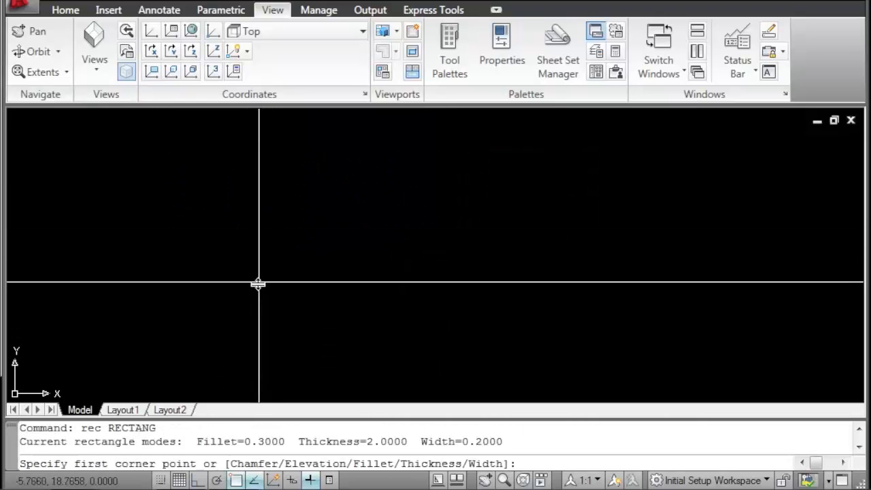
left_click(228, 349)
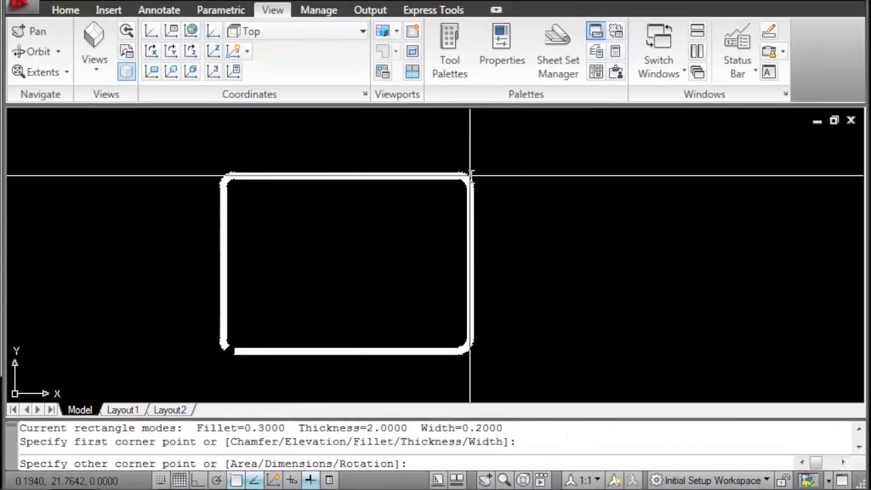
key("Escape")
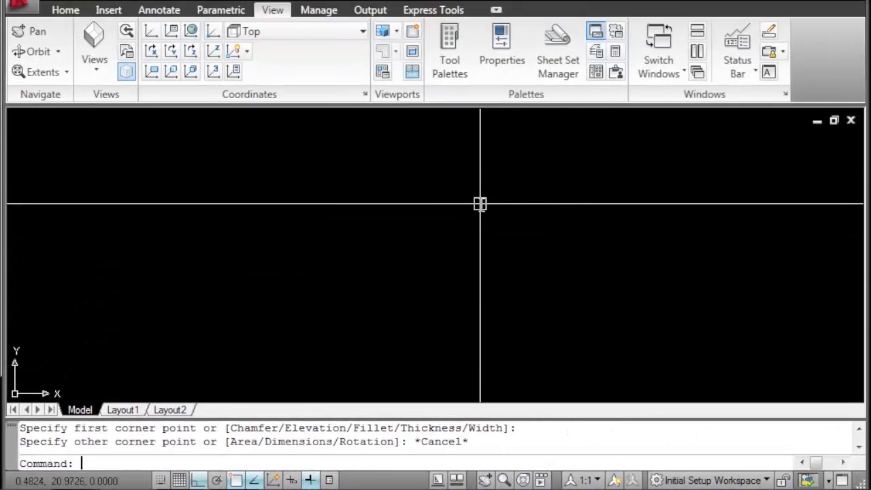
Start the RECTANG command and set both its line width and its fillet radius to 0
type("rec")
key("Return")
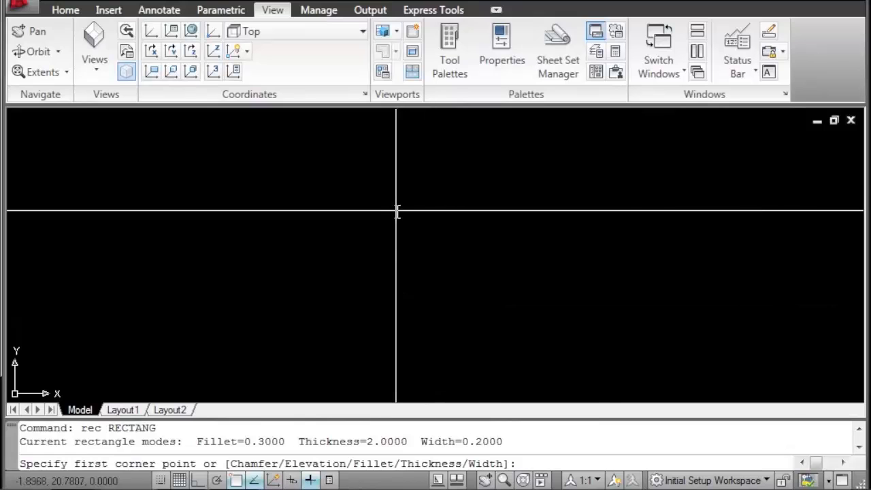
type("w")
key("Return")
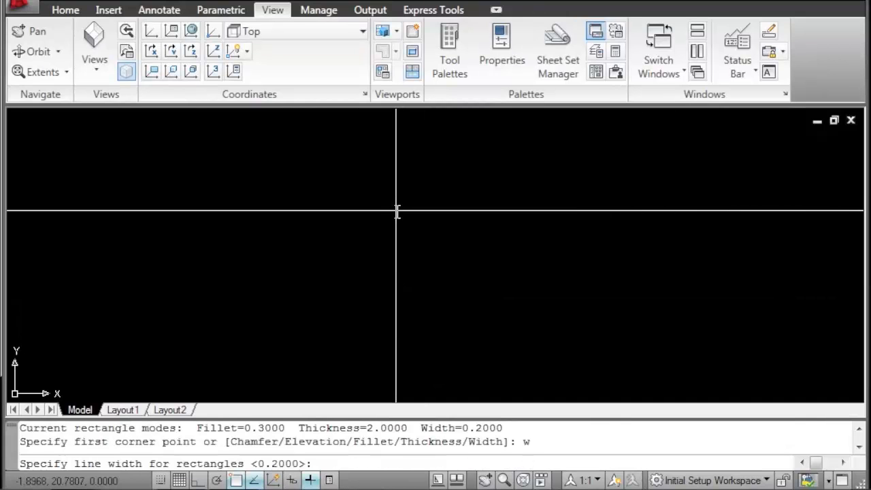
type("0")
key("Return")
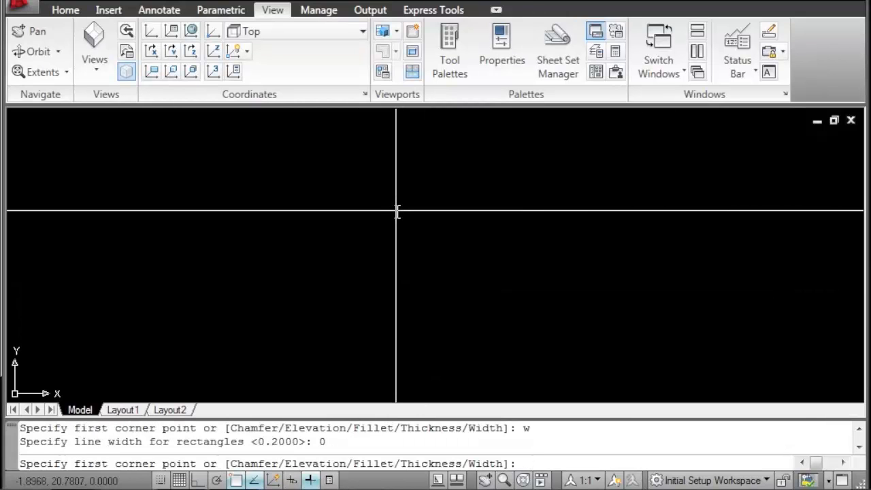
type("f")
key("Return")
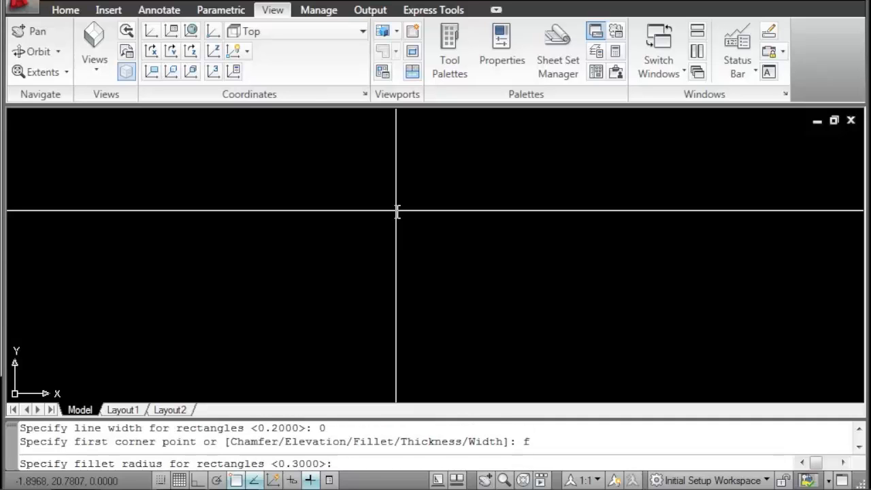
type("0")
key("Return")
Draw a plain square-cornered rectangle in the empty drawing area by picking two opposite corners
left_click(210, 289)
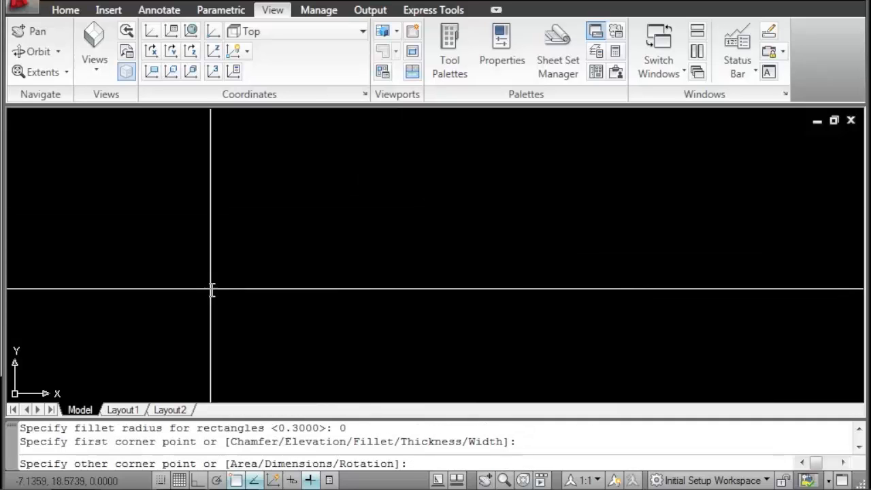
left_click(472, 156)
scroll(358, 237, "down", 3)
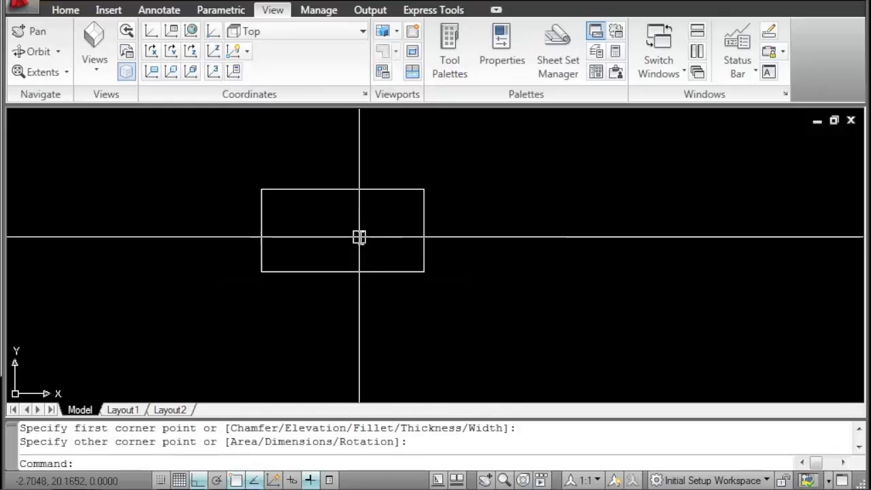
Draw a second rectangle to the right of the first, 2 units wide and 5 units high, using the relative coordinates @2,5
middle_click_drag(358, 238, 169, 202)
scroll(262, 237, "up", 2)
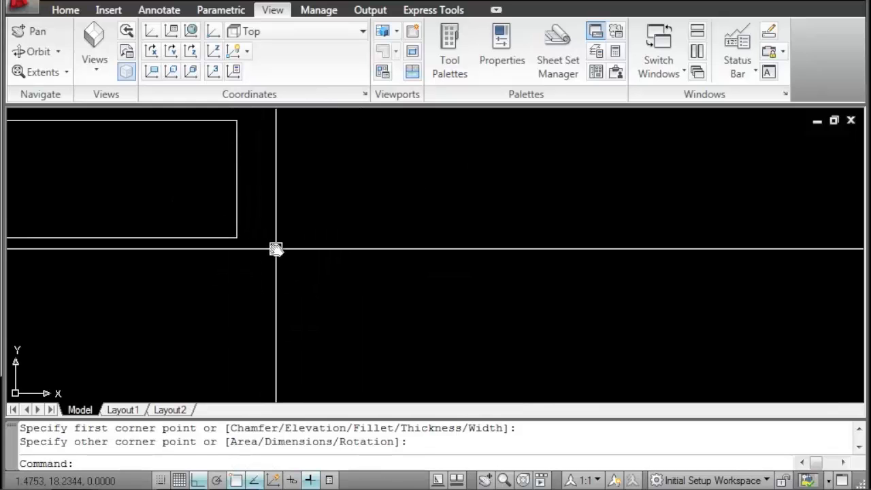
type("rec")
key("Return")
left_click(275, 305)
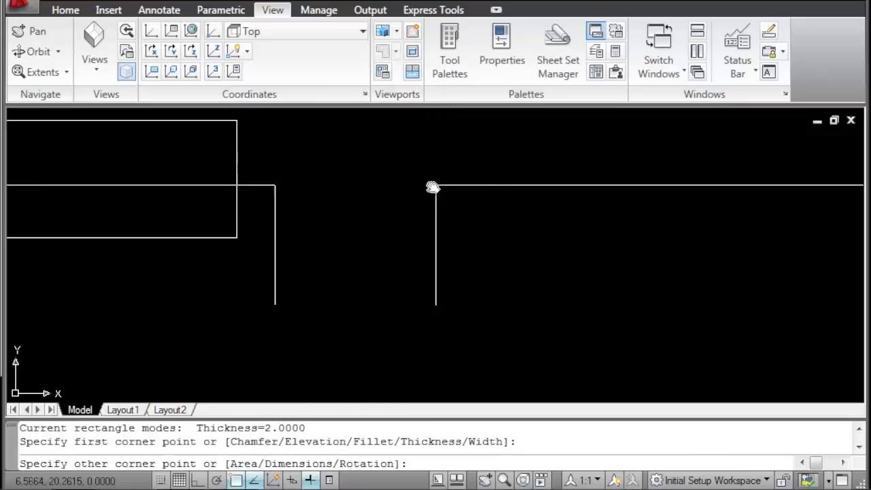
mouse_move(410, 195)
middle_mouse_down()
mouse_move(378, 257)
mouse_move(377, 241)
middle_mouse_up()
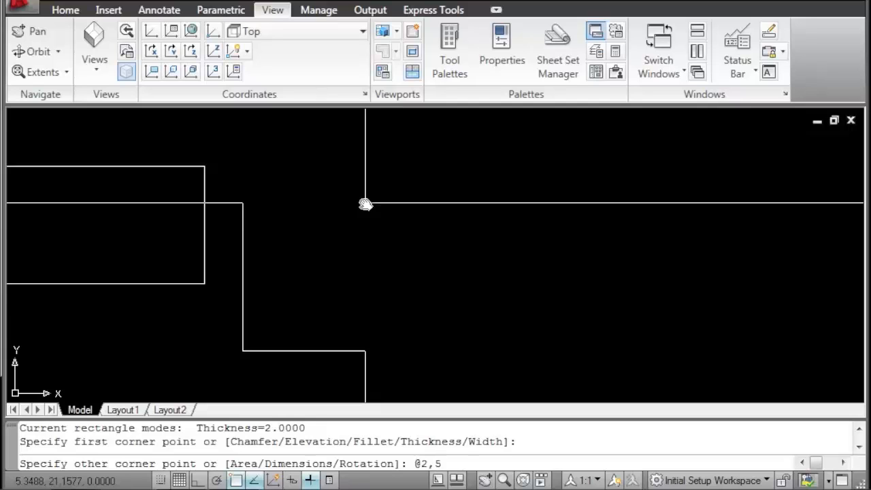
key("Return")
scroll(283, 283, "up", 2)
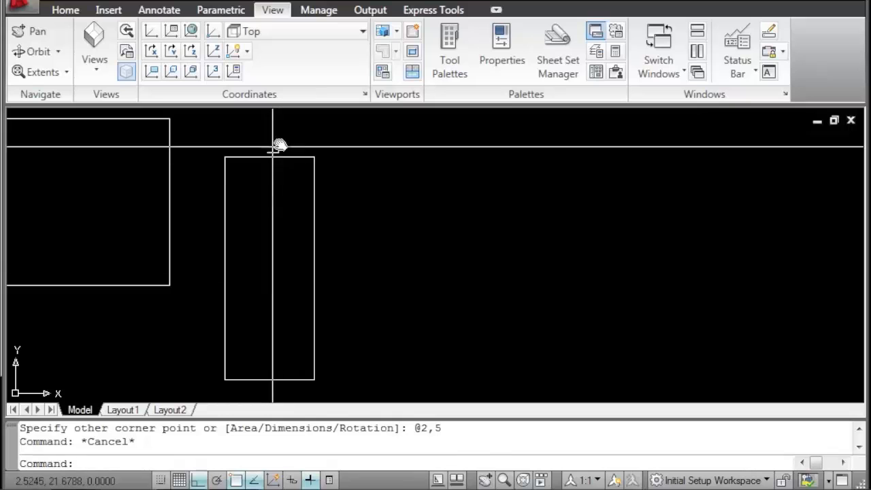
mouse_move(215, 268)
middle_mouse_down()
mouse_move(145, 242)
mouse_move(41, 260)
middle_mouse_up()
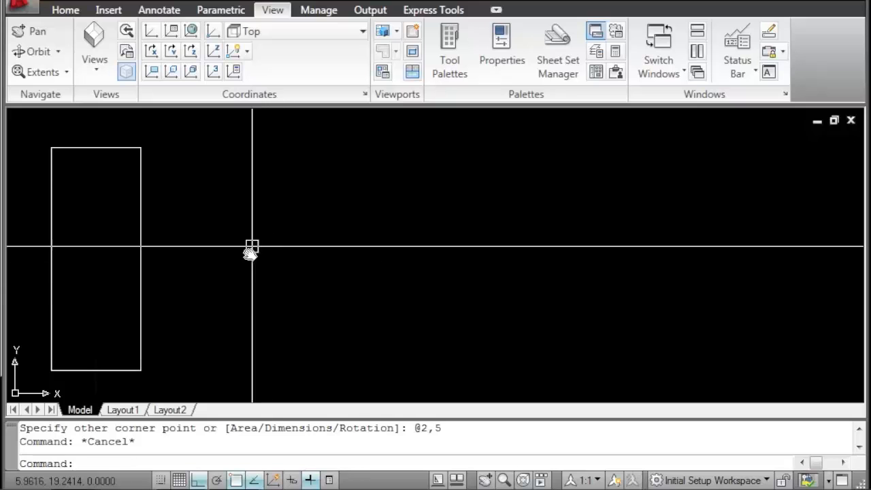
Draw a rectangle in the empty space right of the existing one using the Area option, with area 10 and width 2
type("rec")
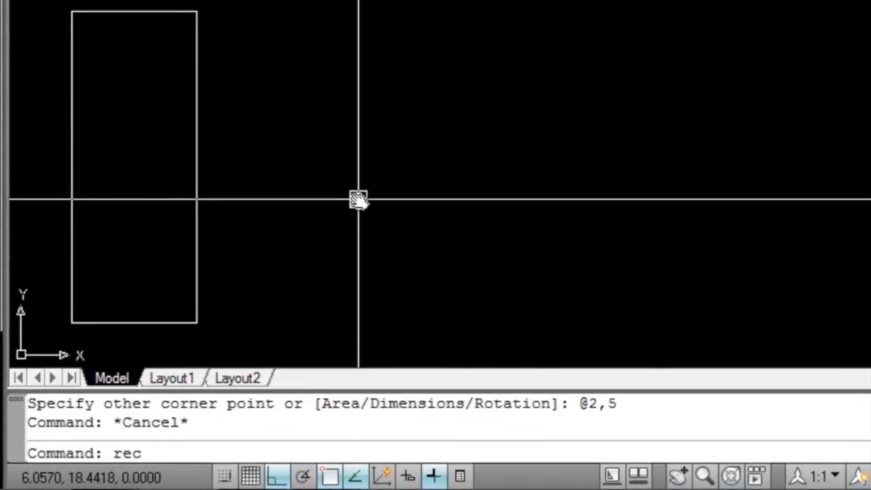
key("Return")
left_click(335, 283)
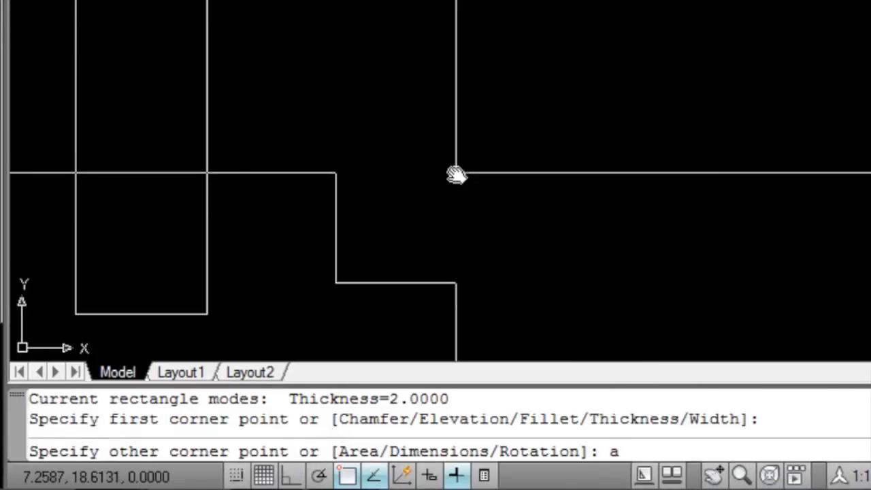
type("a")
key("Return")
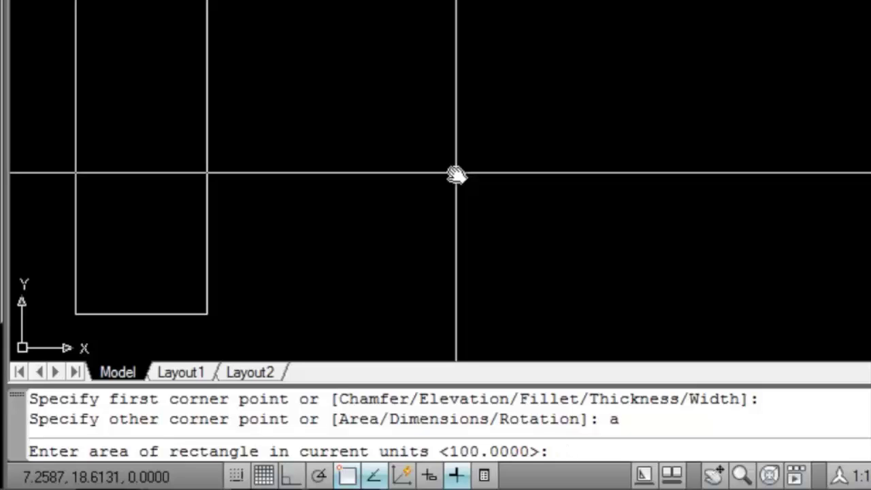
key("Return")
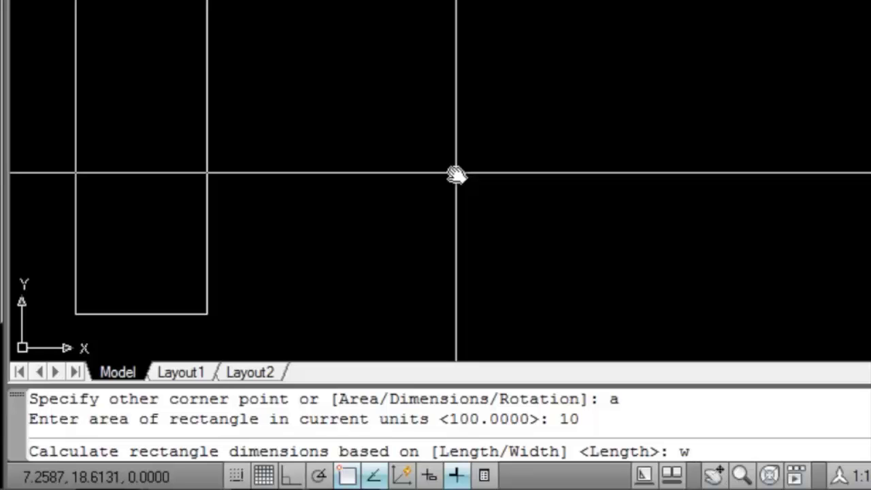
type("w")
key("Return")
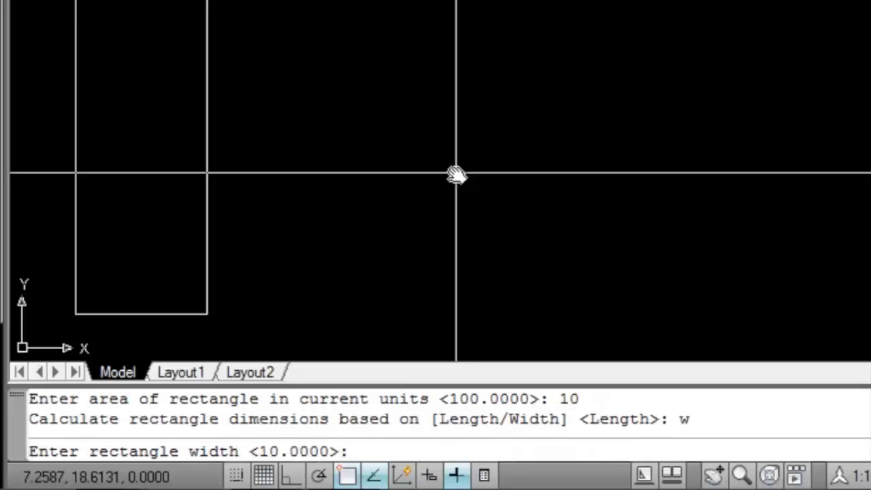
type("2")
key("Return")
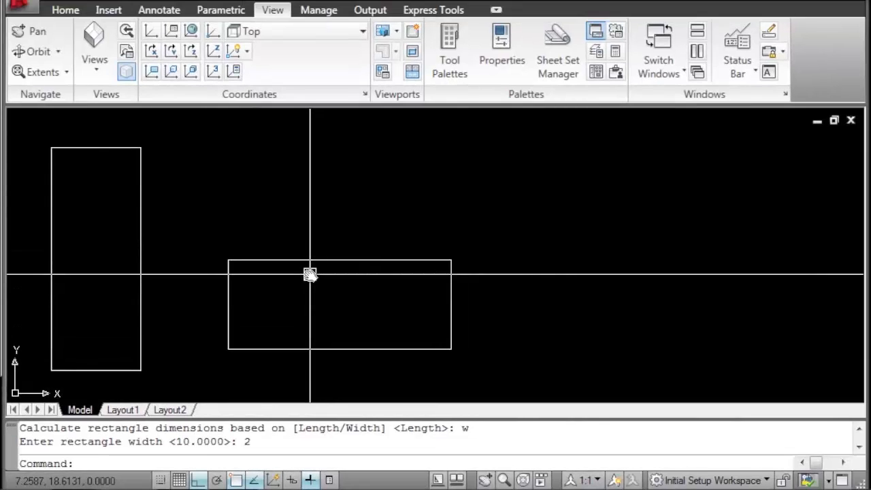
left_click(350, 232)
left_click(290, 311)
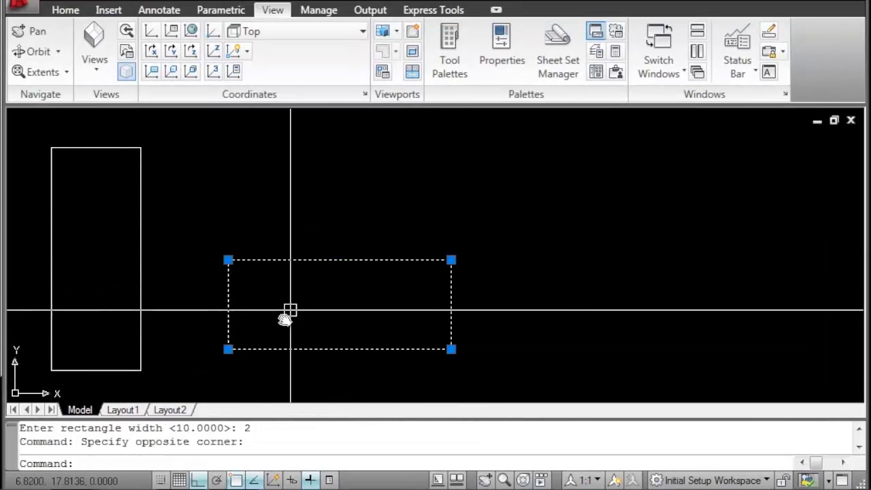
type("ro")
key("Return")
key("Escape")
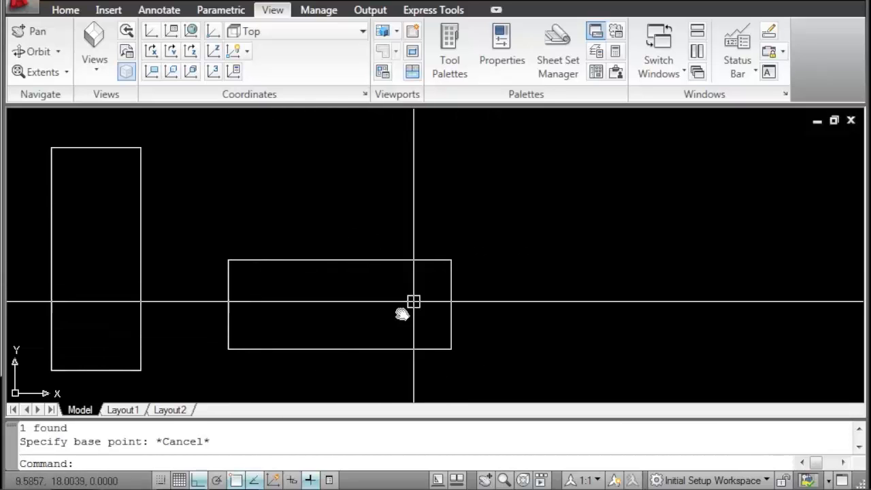
Rotate the new horizontal rectangle 90 degrees so that it stands upright
left_click(274, 239)
left_click(249, 299)
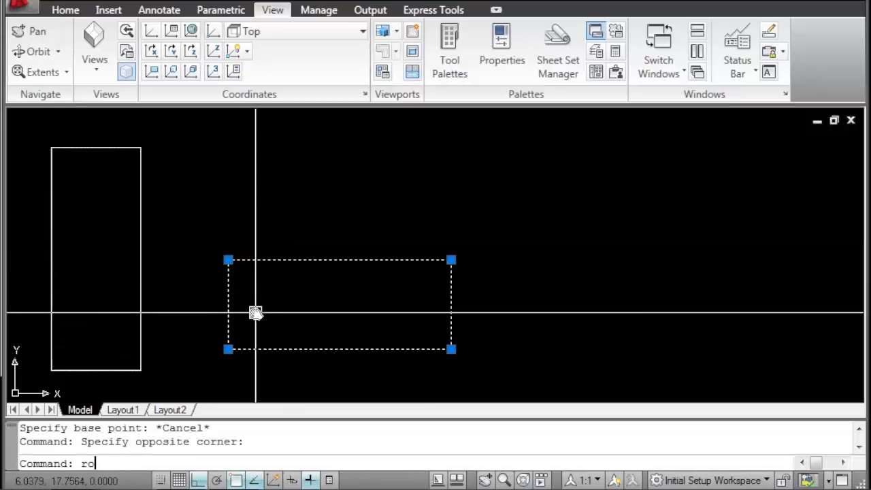
key("Return")
left_click(256, 312)
left_click(272, 266)
Move the rotated rectangle straight down until it lines up with the first upright rectangle
left_click(311, 236)
left_click(263, 275)
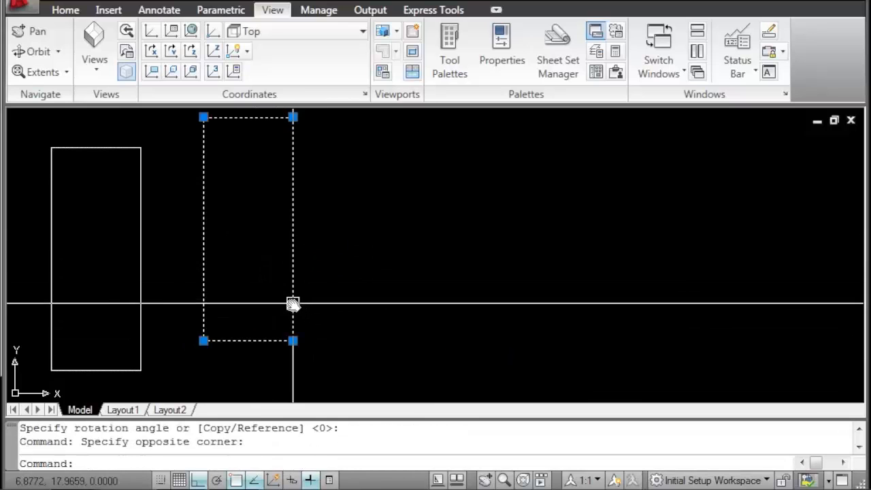
type("m")
key("Return")
left_click(356, 306)
left_click(356, 332)
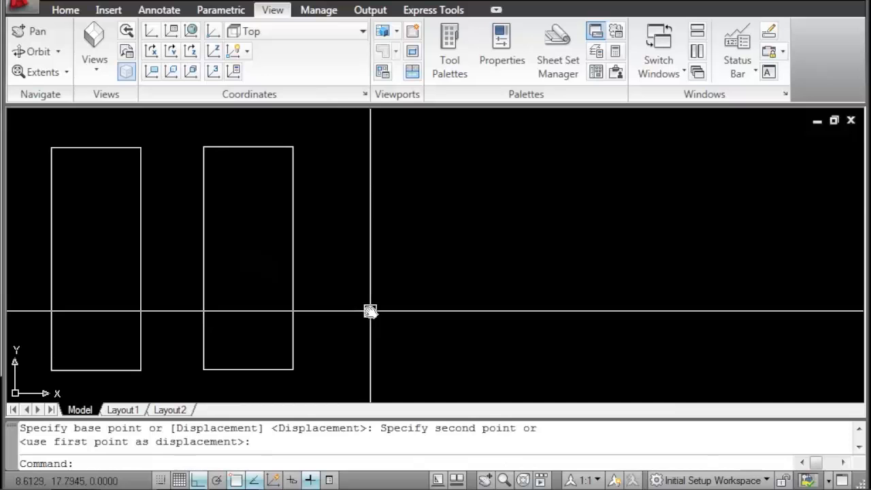
Try to draw a third rectangle beside the two upright ones using the Dimensions option, with length 10 and width 4
type("rec")
key("Return")
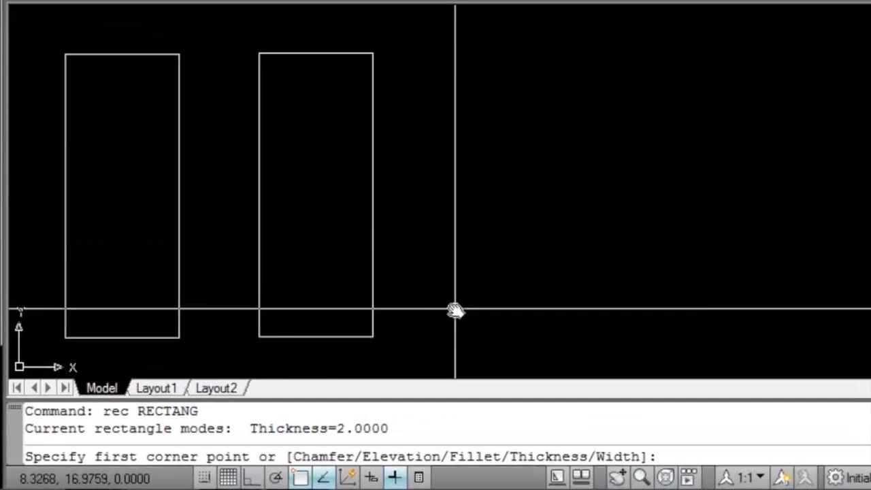
left_click(456, 309)
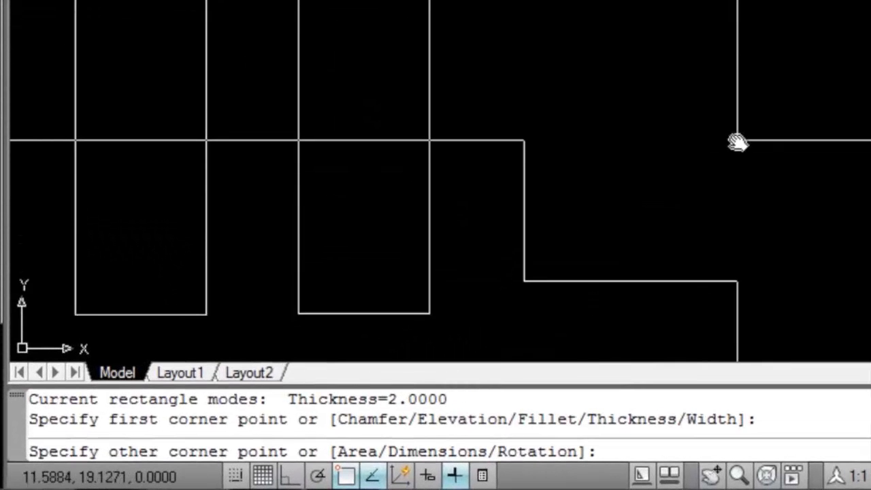
type("d")
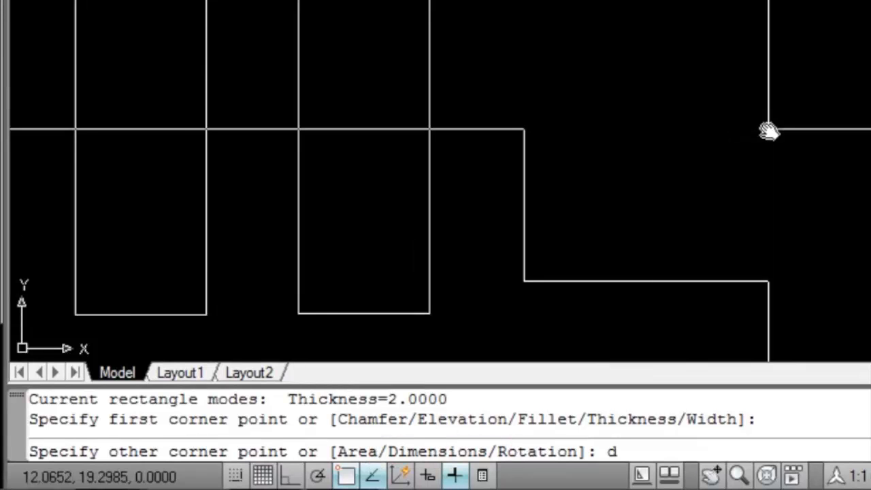
key("Return")
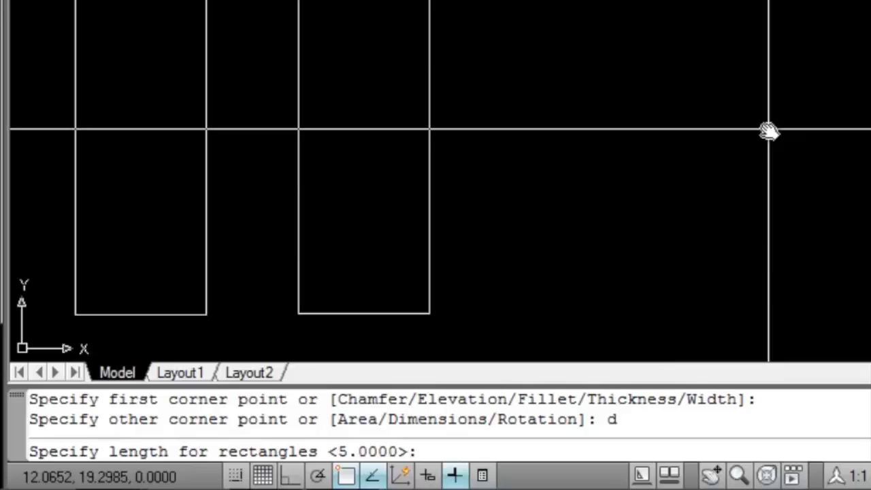
type("10")
key("Return")
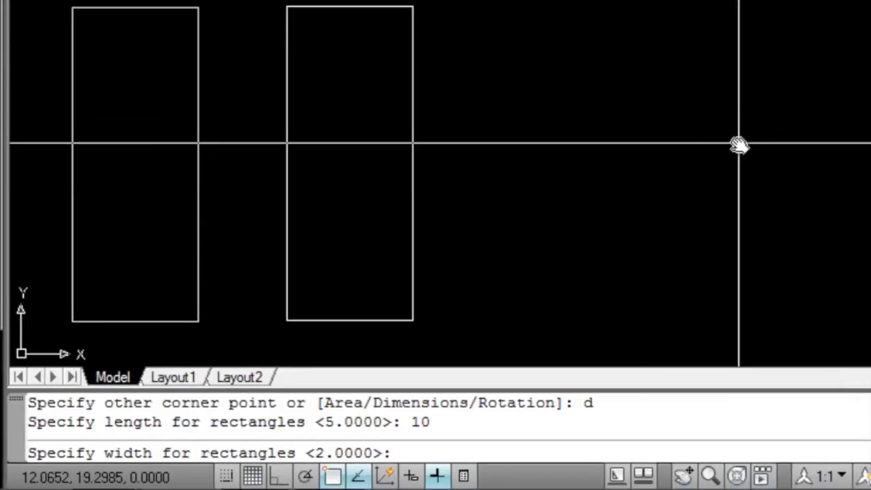
type("4")
key("Return")
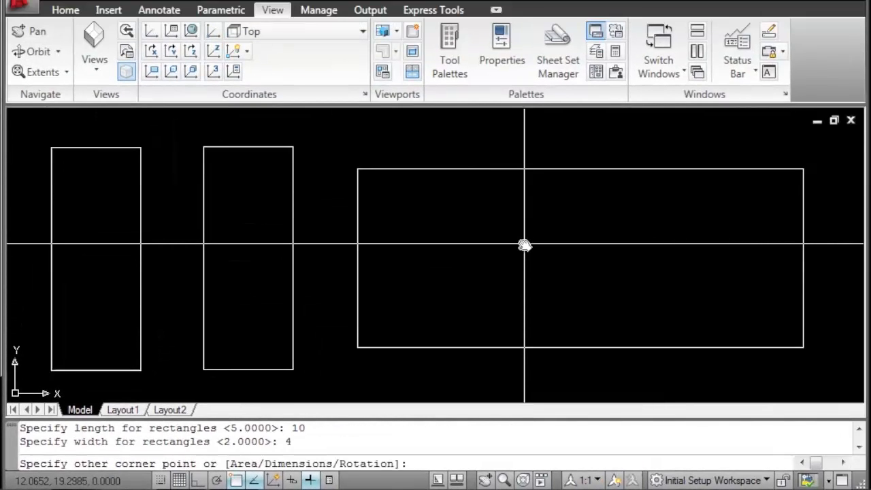
key("Escape")
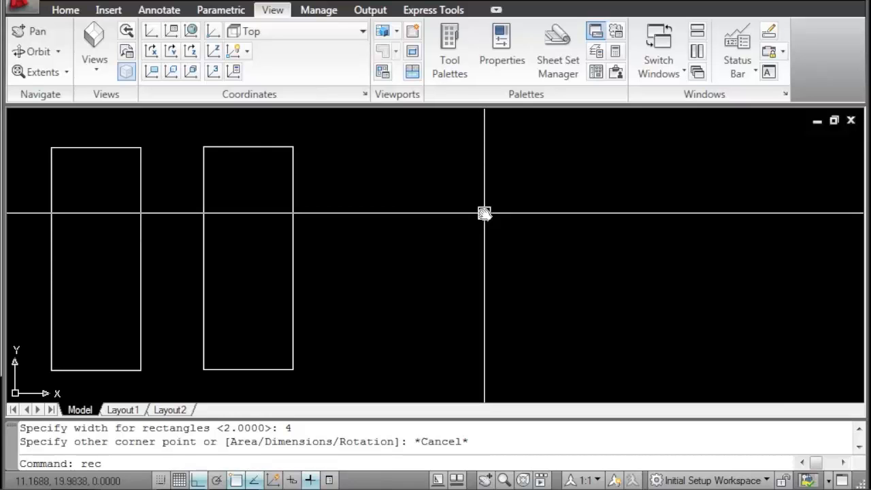
Try to draw a 10 by 4 rectangle from a new corner, combining the Dimensions option with a 25-degree Rotation
key("Return")
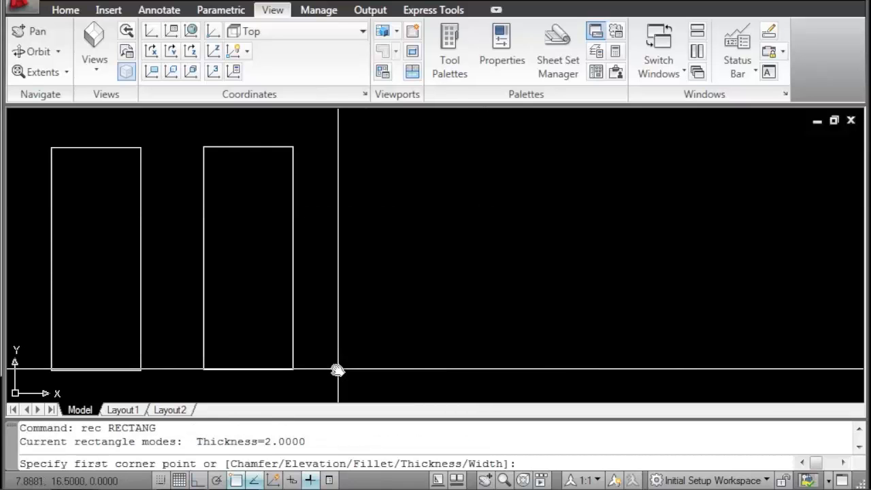
left_click(337, 370)
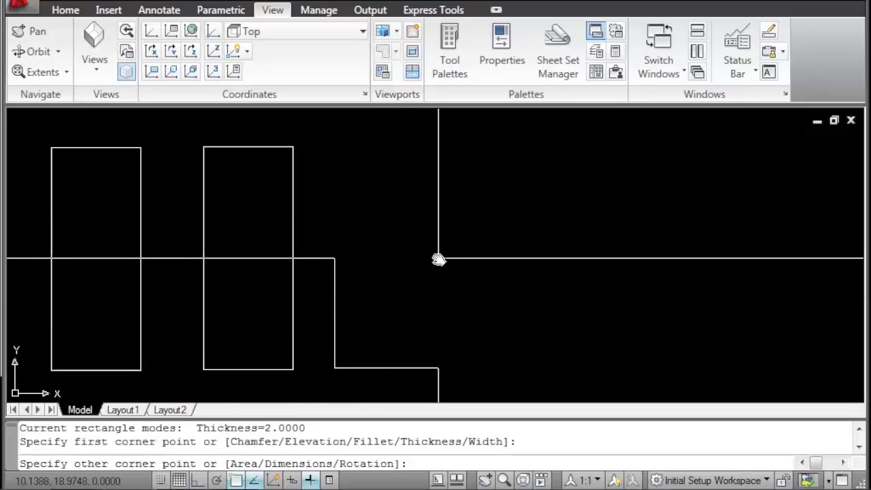
key("Return")
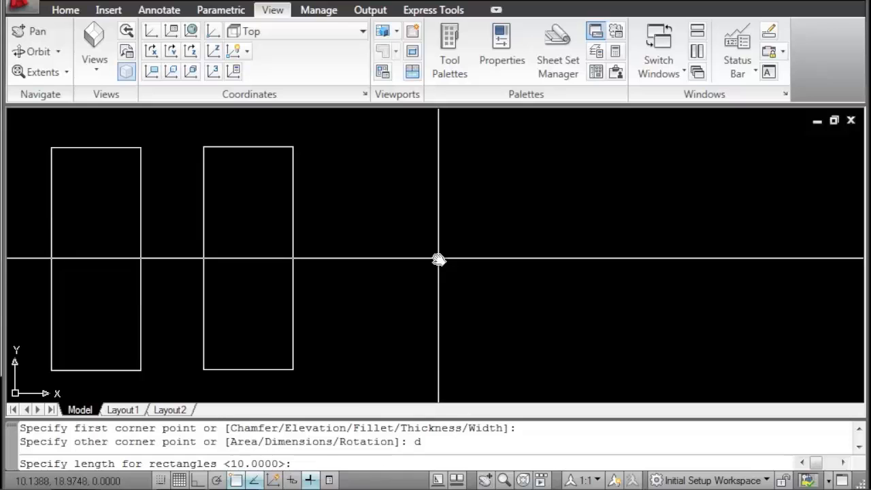
key("Return")
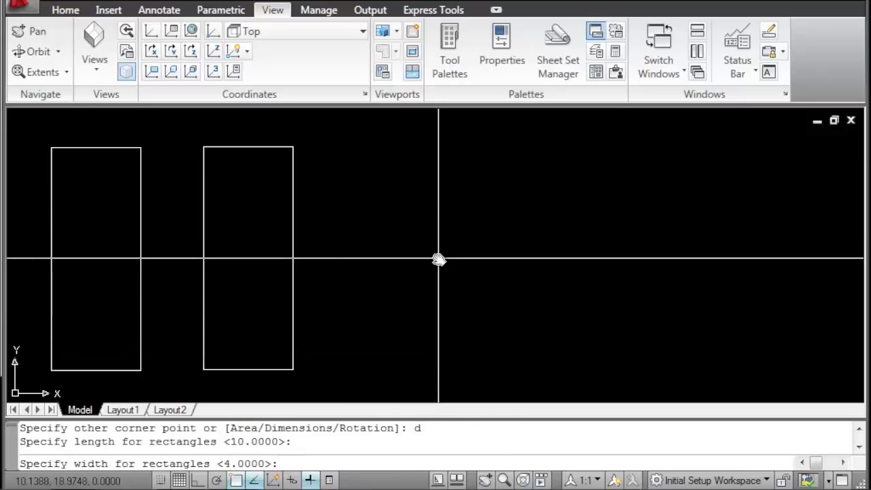
key("Return")
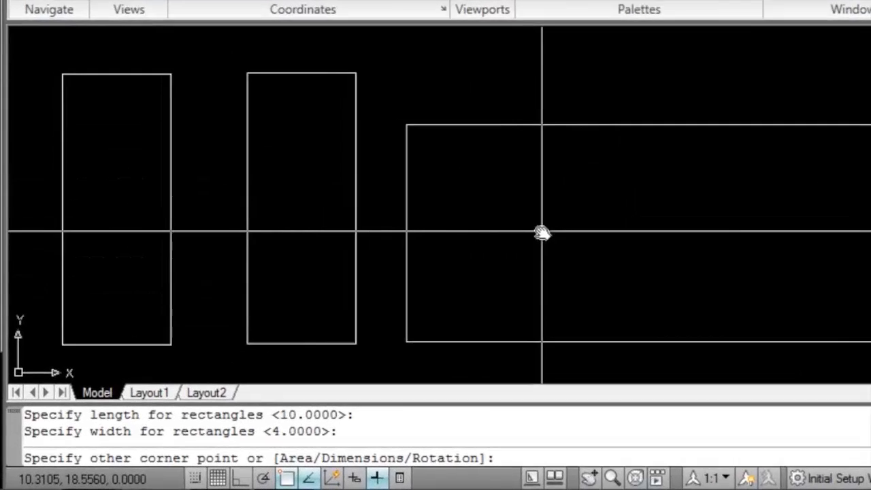
type("r")
key("Return")
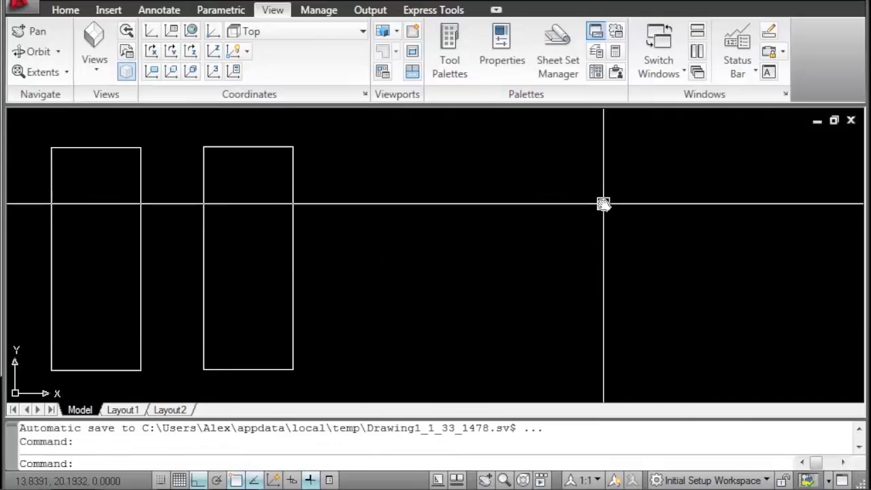
Start a rectangle on the numbered coordinate grid with its first corner at the absolute coordinates 2,1
scroll(560, 218, "down", 5)
scroll(516, 349, "up", 5)
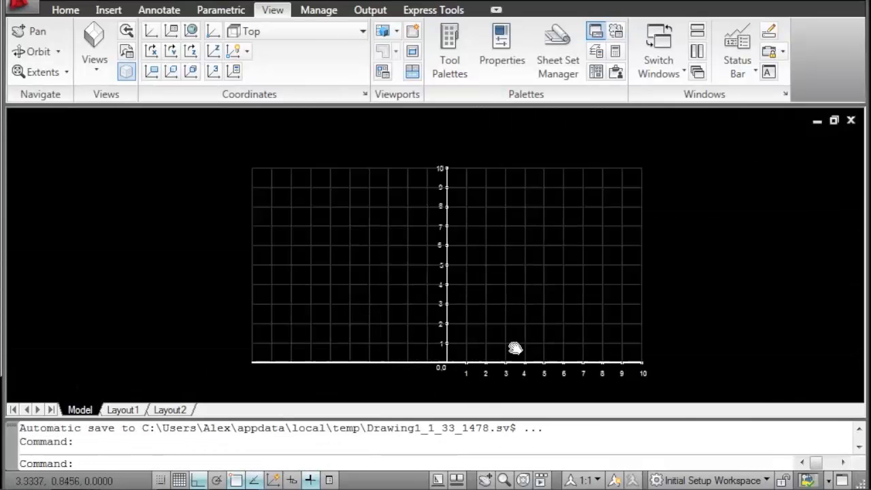
scroll(515, 348, "up", 3)
middle_click_drag(492, 350, 361, 329)
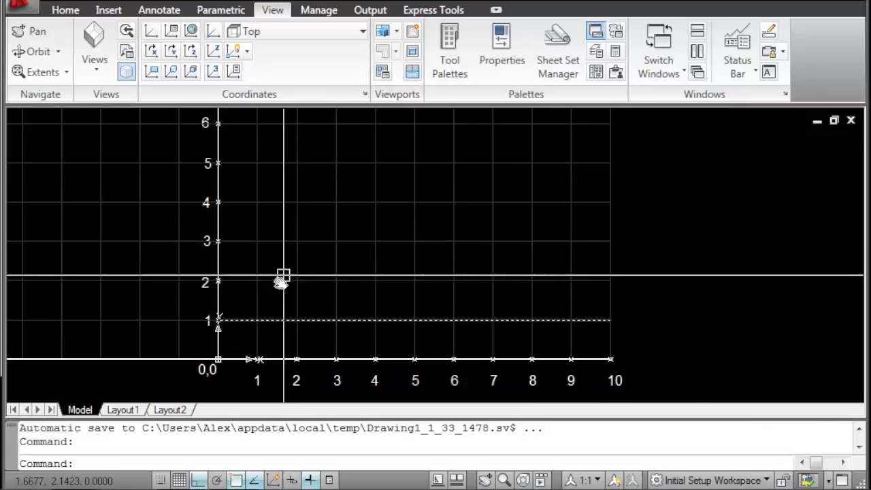
middle_click_drag(280, 318, 289, 323)
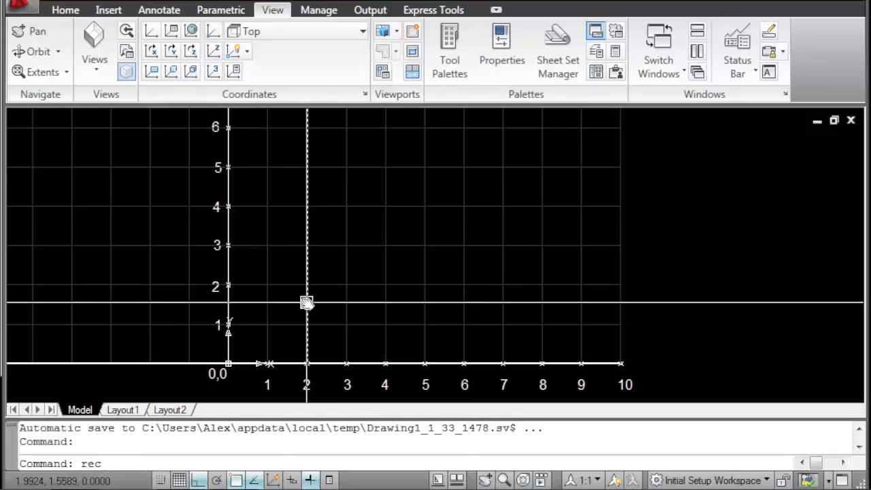
key("Return")
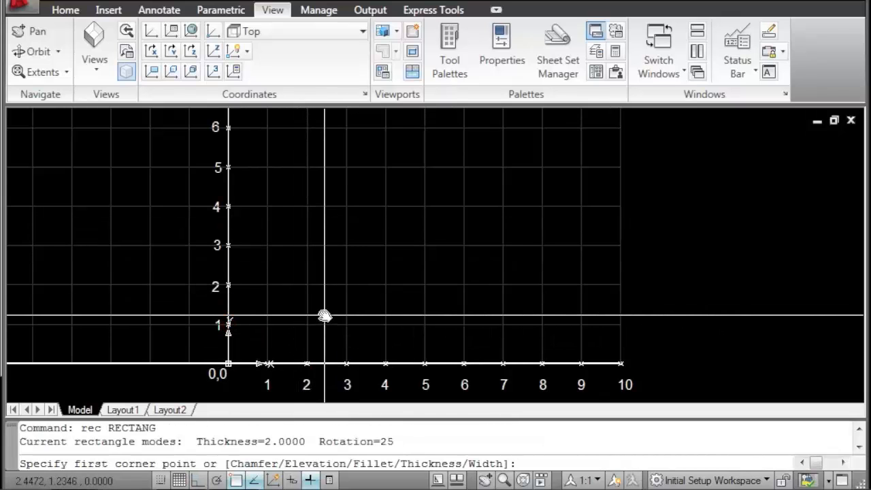
type("2,1")
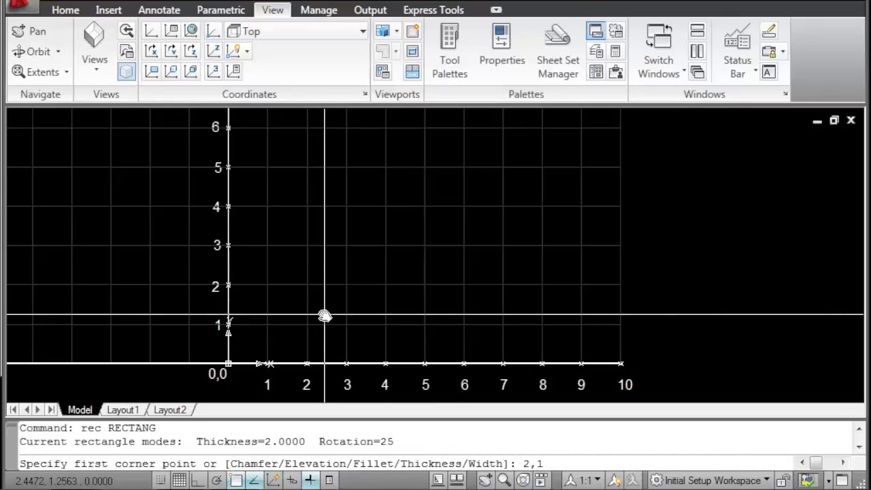
key("Return")
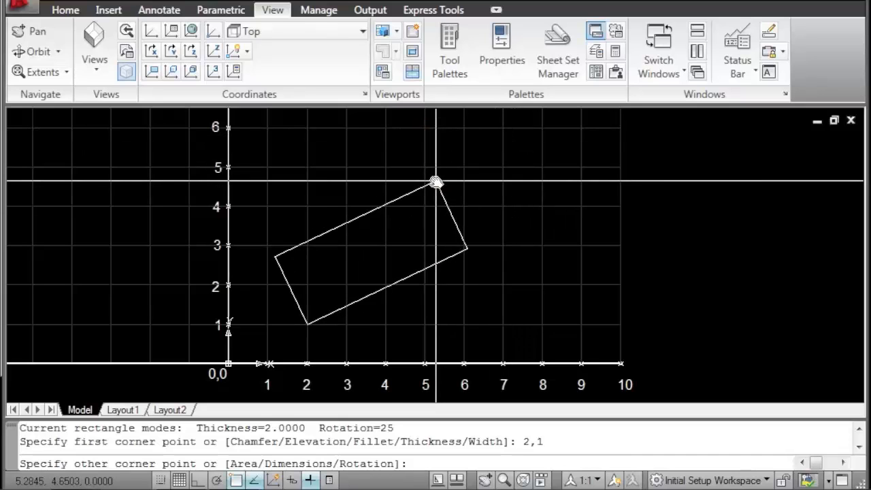
Set the rectangle's rotation angle to 0 and finish it with the opposite corner at 5,3
type("r")
key("Return")
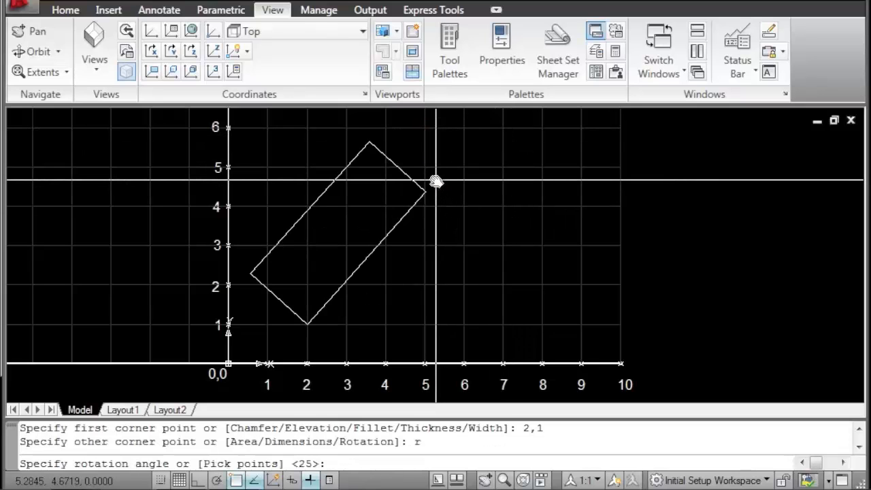
type("0")
key("Return")
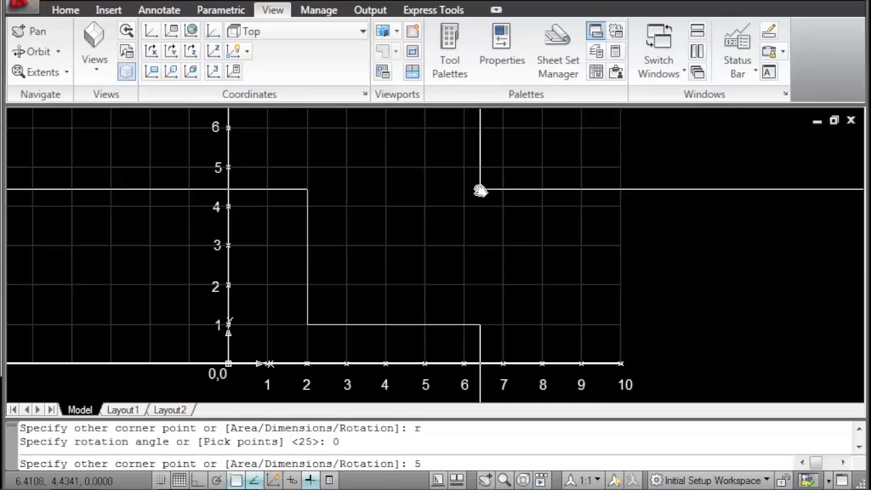
key("Return")
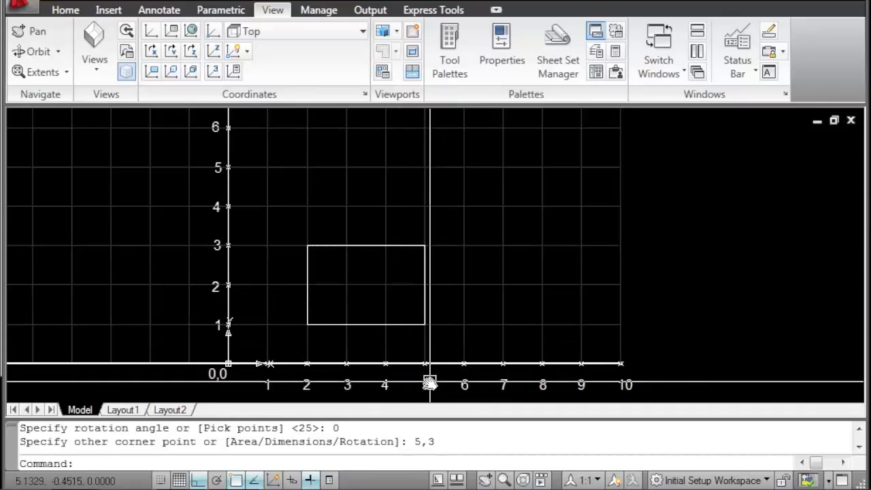
Erase the rectangle drawn on the coordinate grid
left_click(346, 246)
type("e")
key("Return")
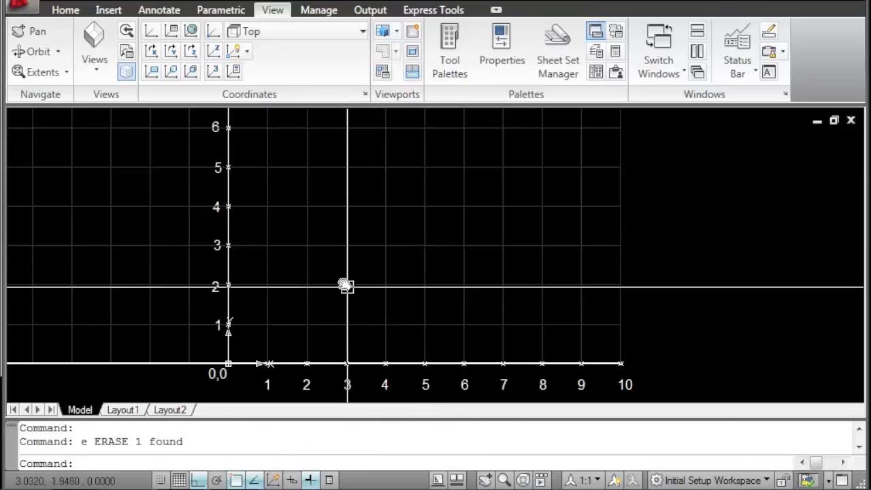
Draw a rectangle on the coordinate grid from absolute coordinates 3,2 to 7,5
type("rec")
key("Return")
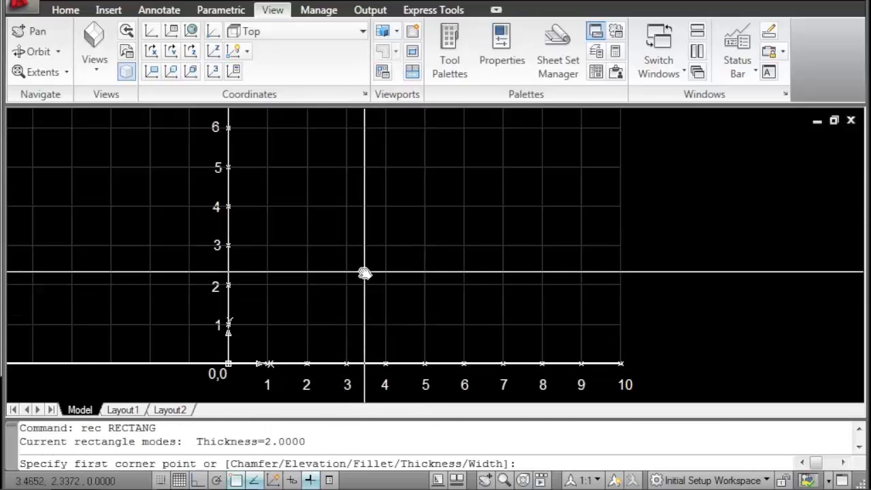
key("Return")
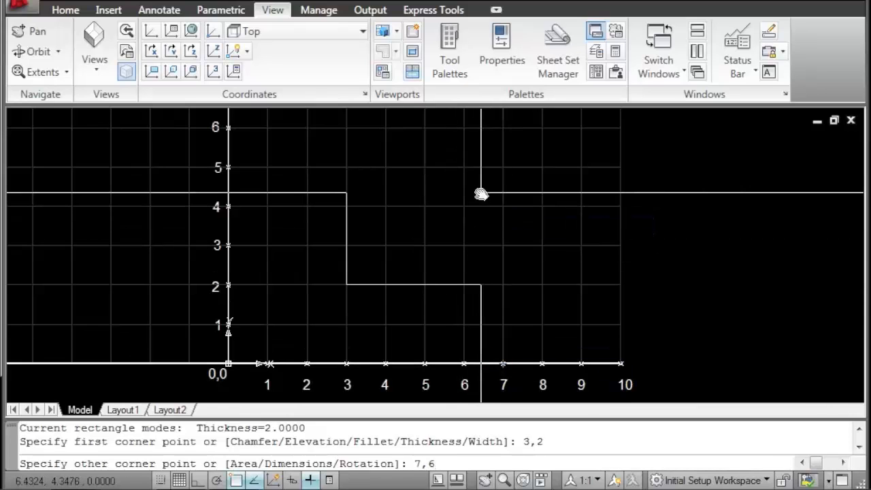
key("Return")
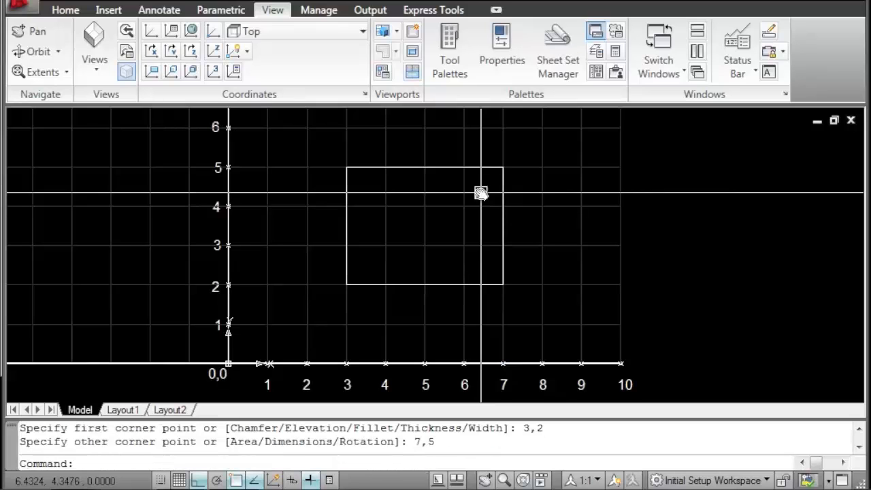
left_click(480, 168)
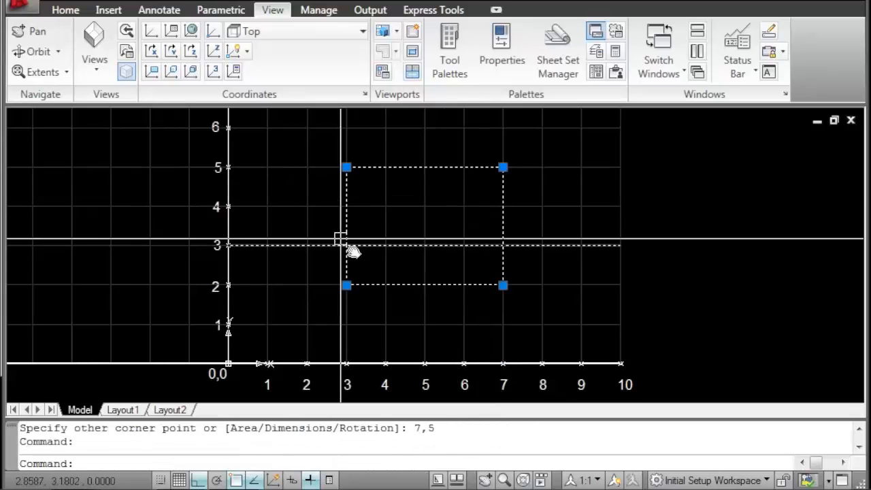
key("Escape")
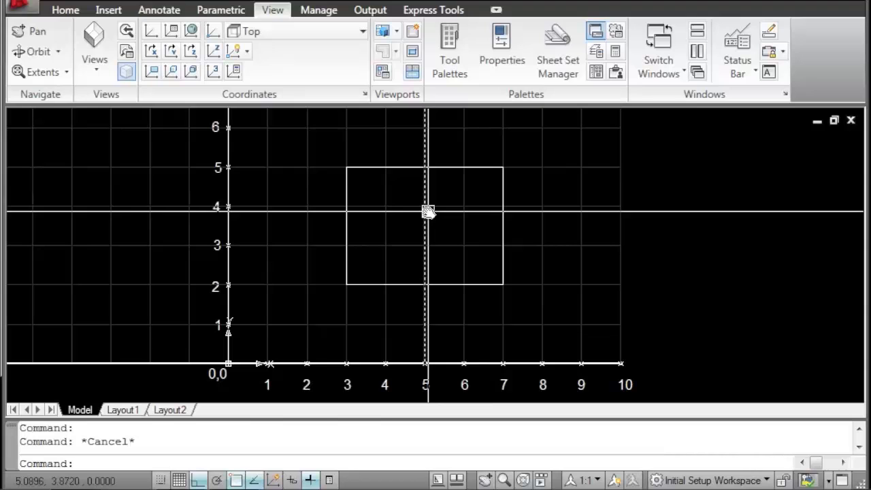